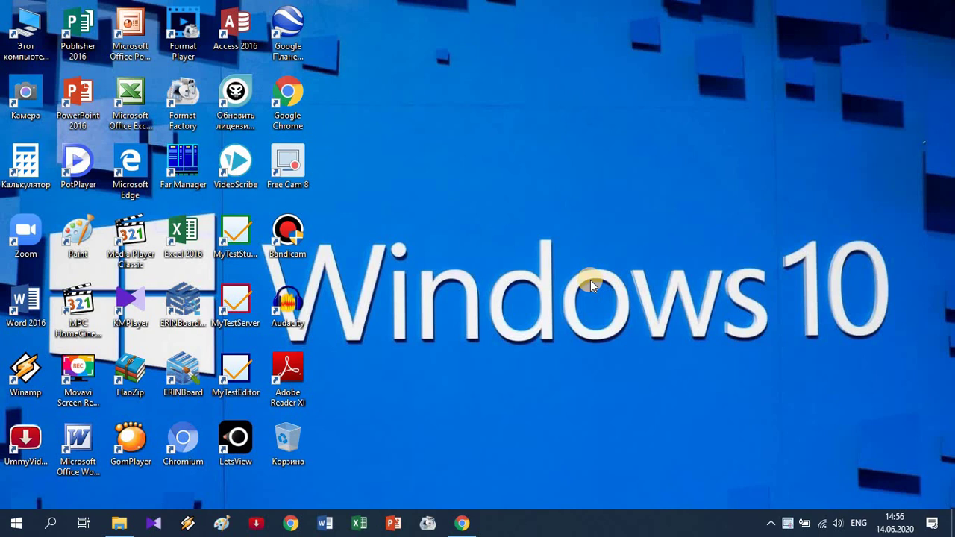
- Start Excel in a maximized window and create a blank workbook
left_click(359, 522)
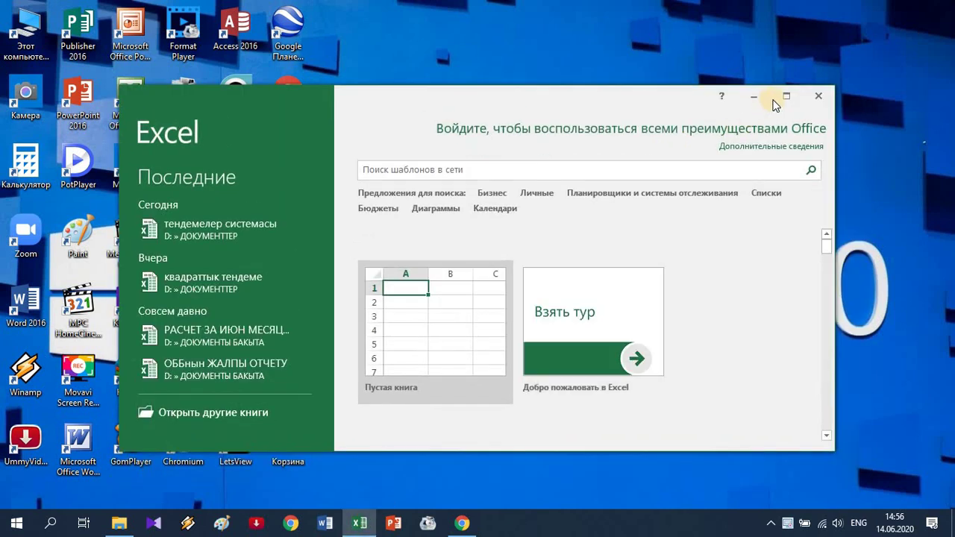
left_click(778, 99)
left_click(335, 183)
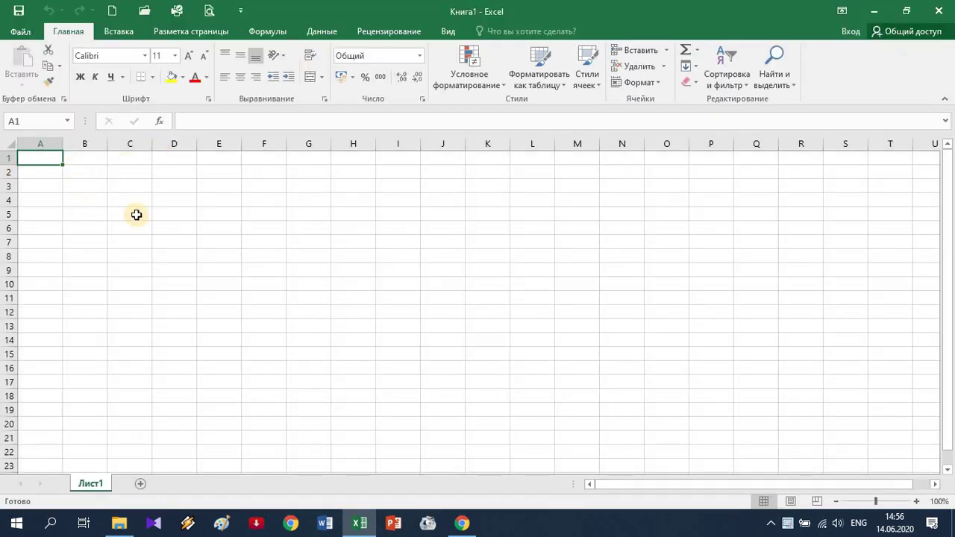
- Enter the heading "Теңдемелер системасын чыгаргыла" in cell A1 using the Kyrgyz input language
left_click(41, 158)
key("alt+shift")
type("Тең")
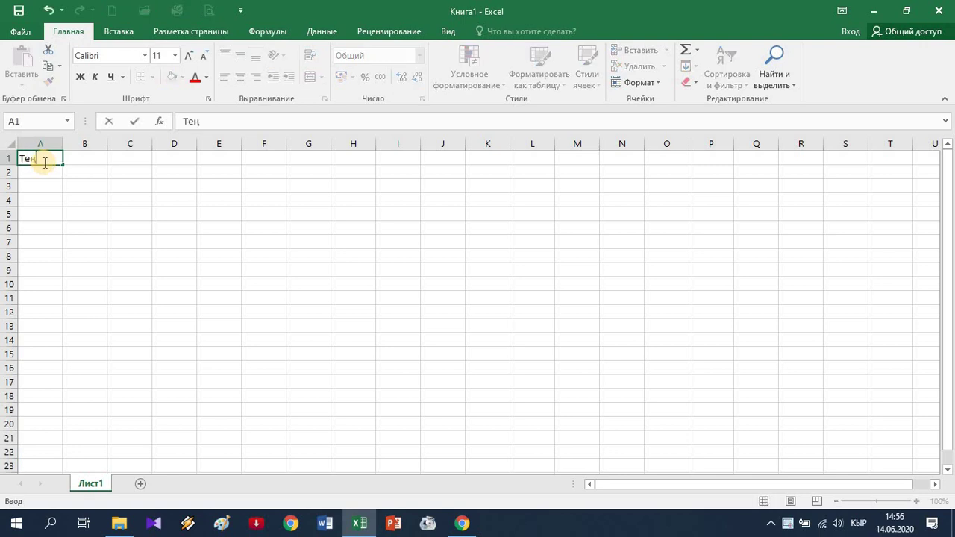
type("ендемелер системасын чы")
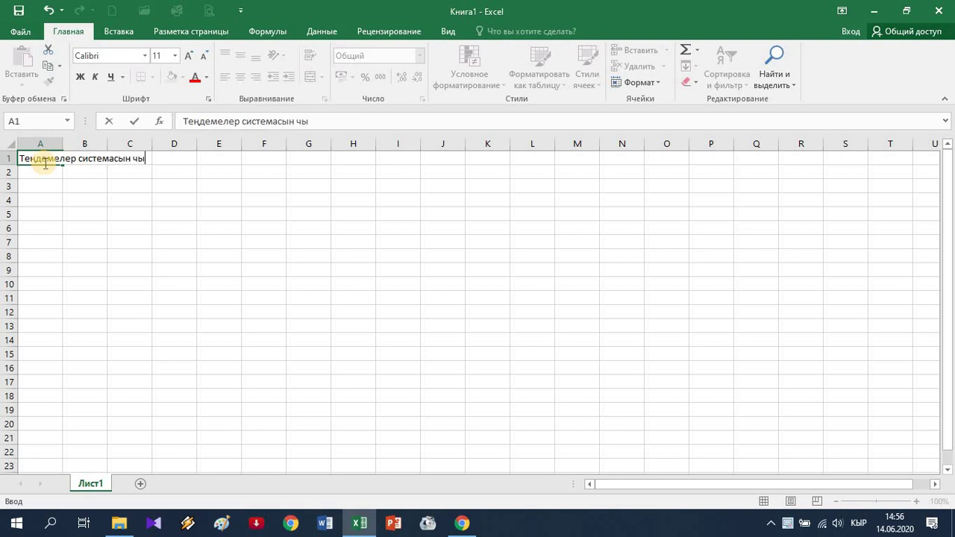
type("гаргыла")
left_click(39, 176)
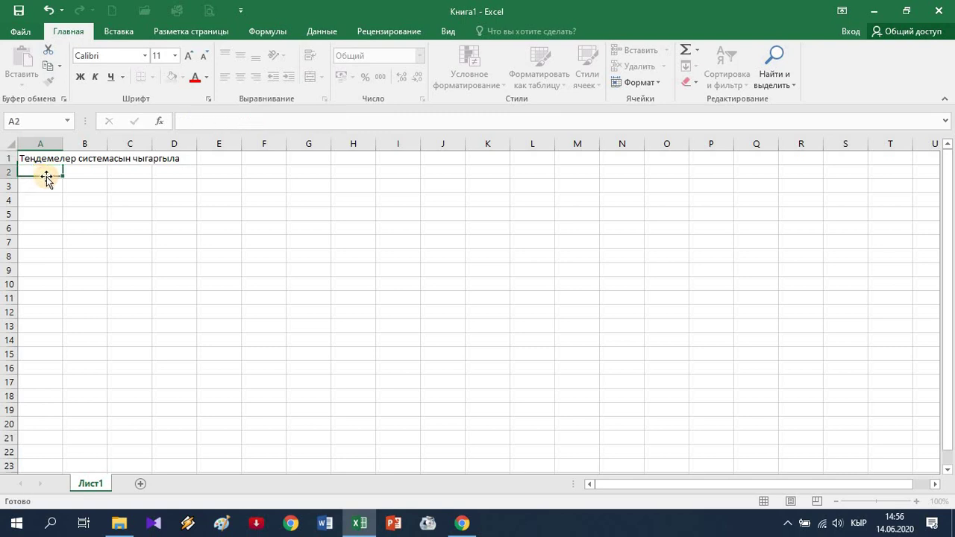
- Widen column A to fit the heading, widen column B to a similar size, and make row 1 several times taller
left_click(48, 161)
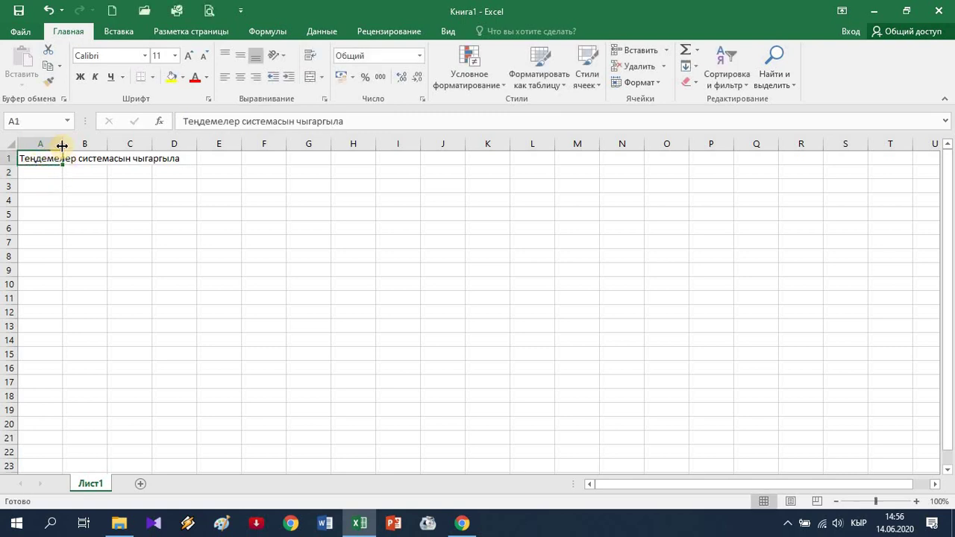
left_click_drag(62, 143, 187, 145)
left_click(214, 158)
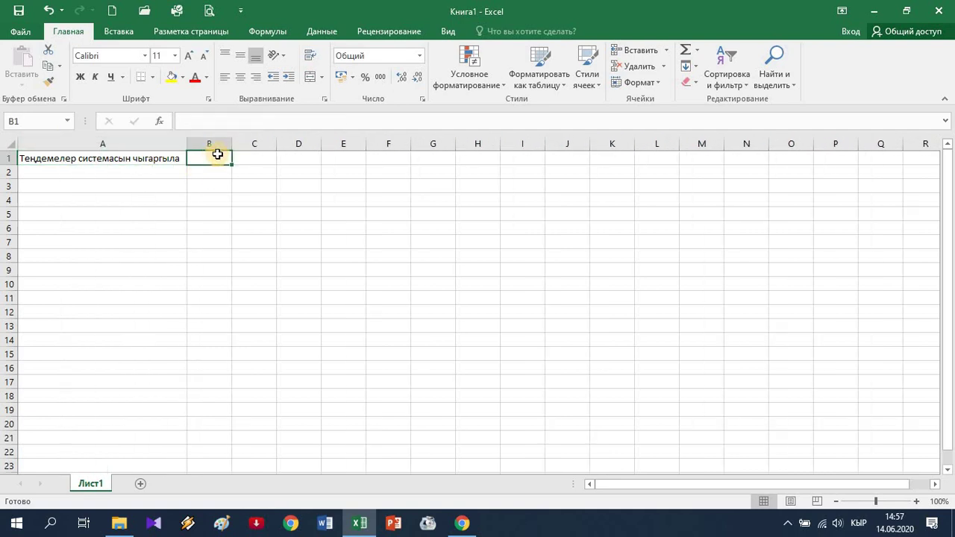
left_click_drag(232, 145, 325, 157)
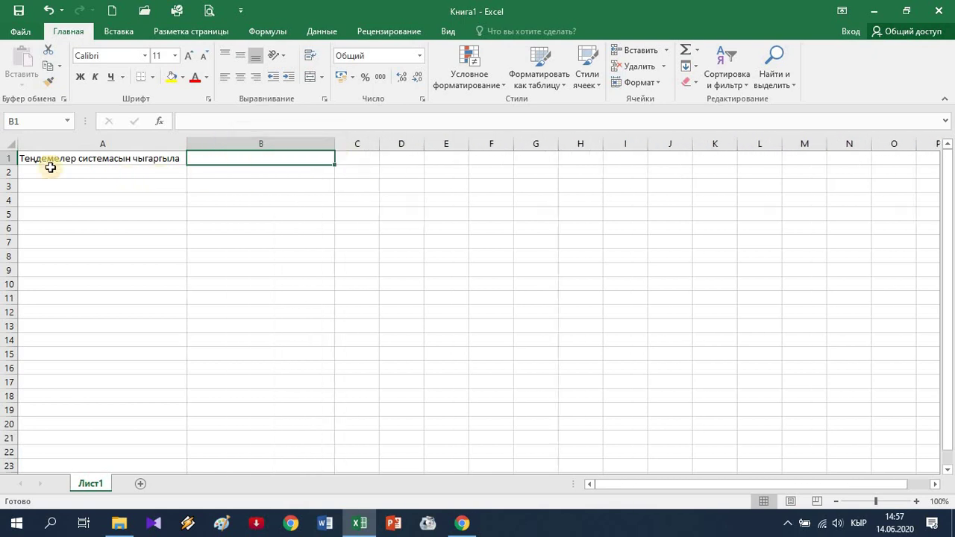
left_click_drag(11, 163, 8, 211)
- Set the alignment of cell A1 to "по центру" both horizontally and vertically in the cell format settings
left_click(101, 188)
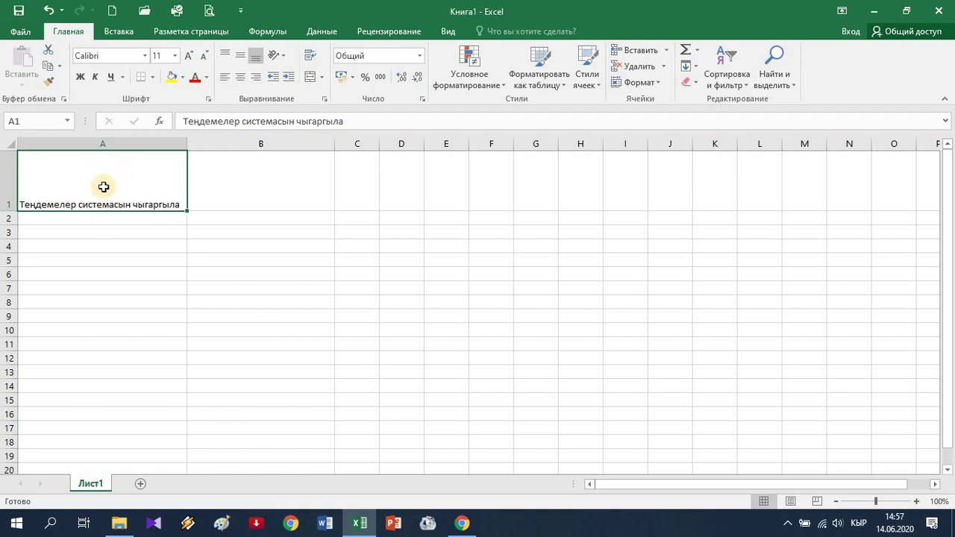
right_click(103, 186)
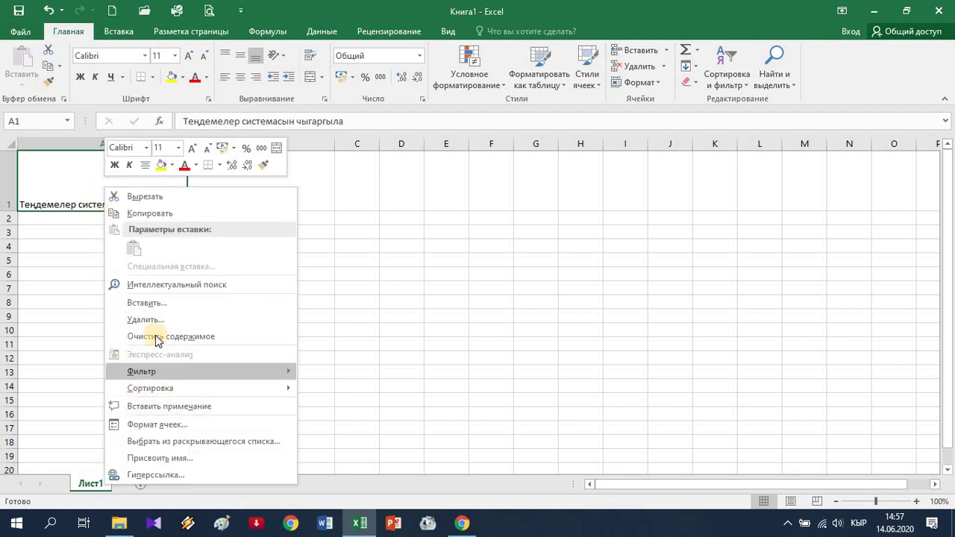
left_click(164, 424)
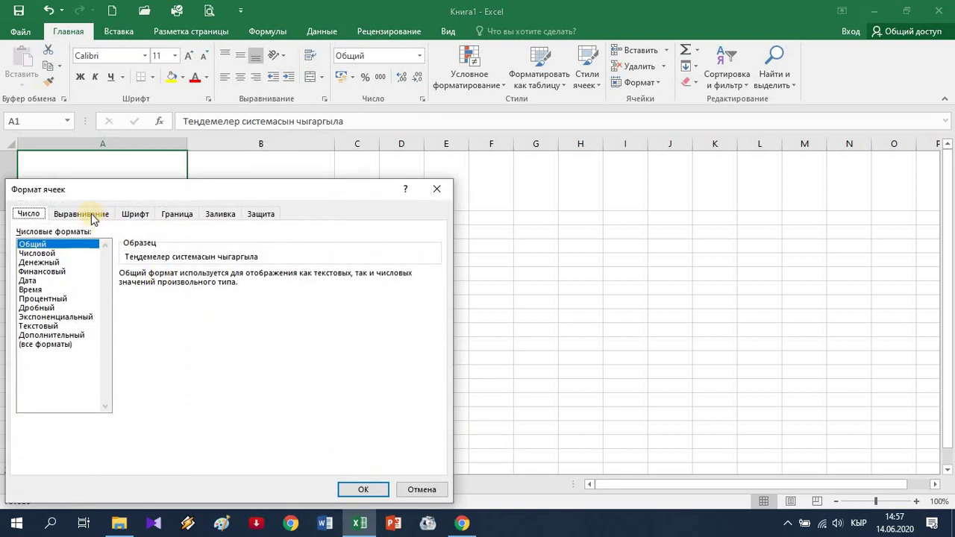
left_click(82, 215)
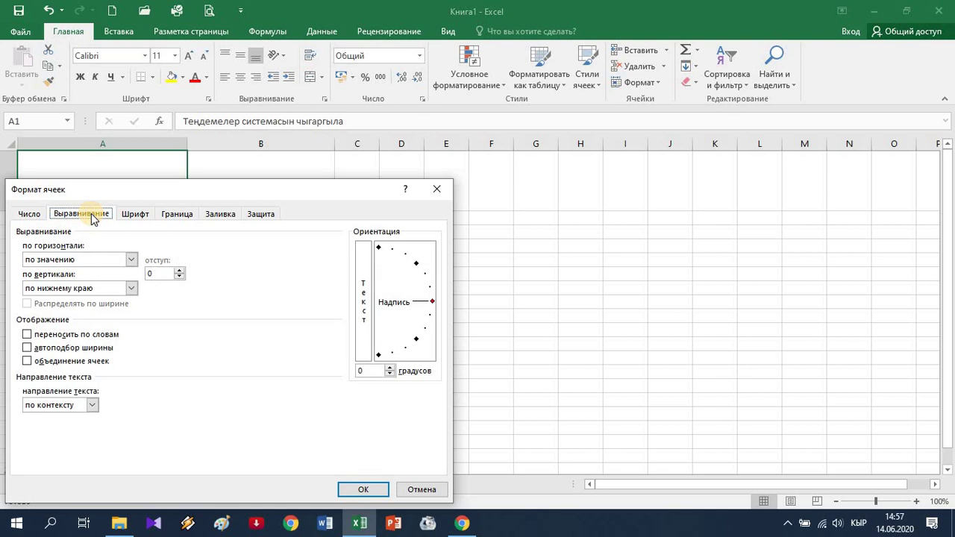
left_click(131, 259)
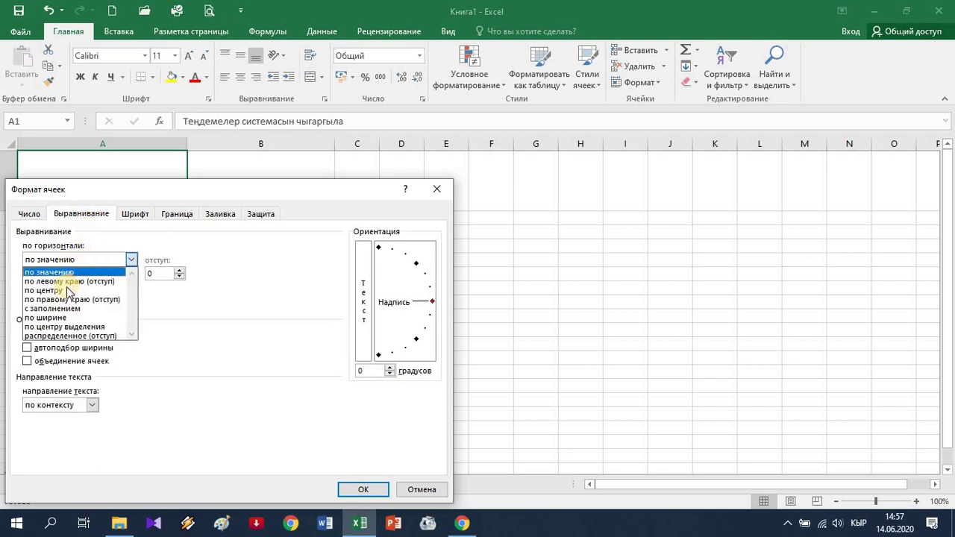
left_click(64, 290)
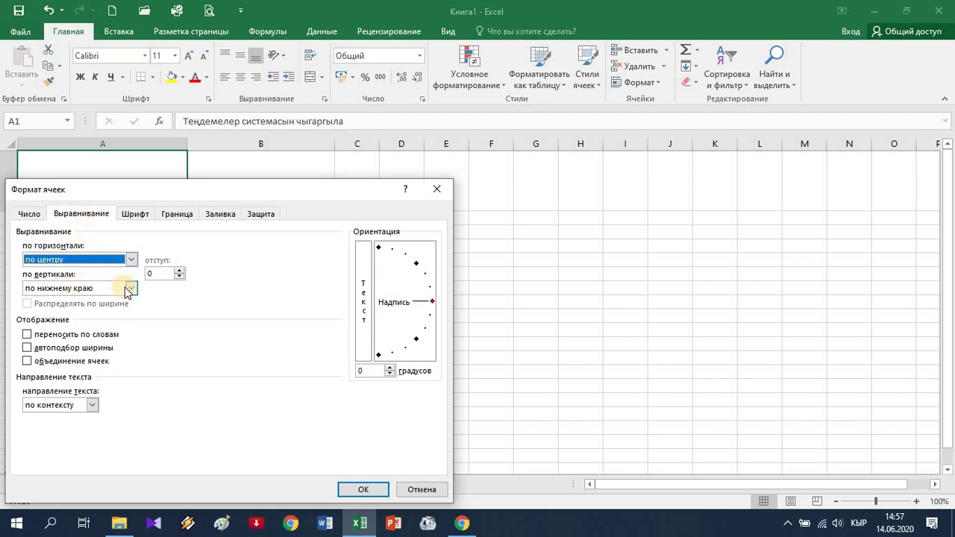
left_click(130, 289)
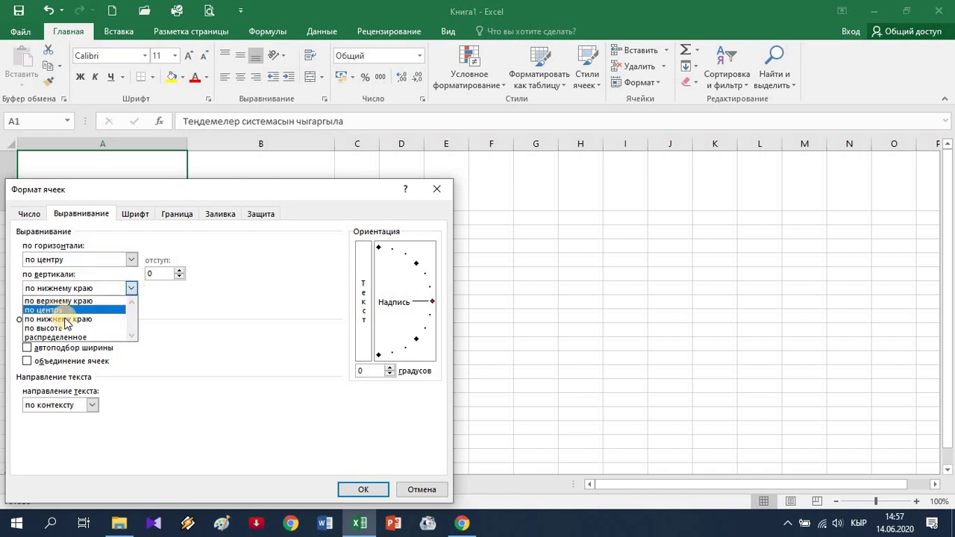
left_click(64, 309)
left_click(362, 490)
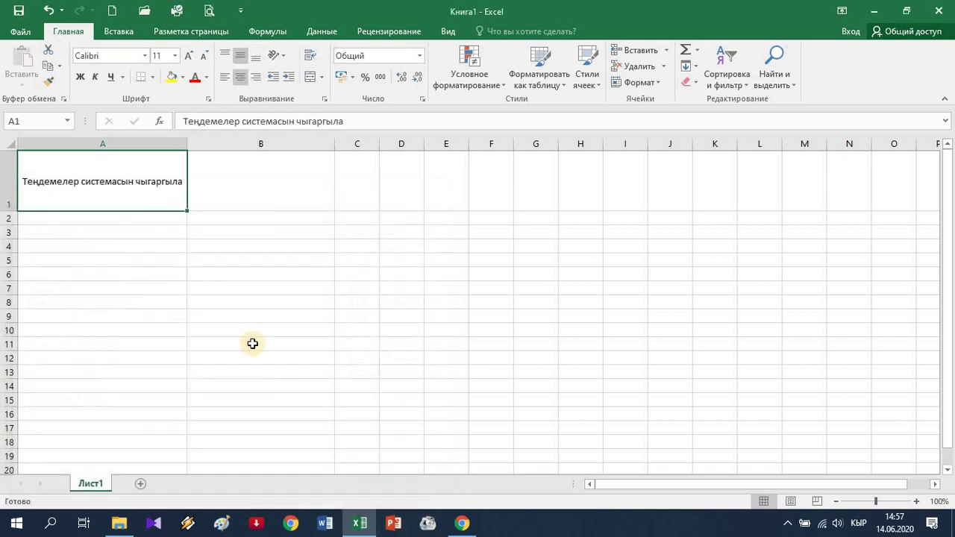
- Insert an equation object on the sheet containing the two-row, left-curly-brace template for a system of equations
left_click(252, 182)
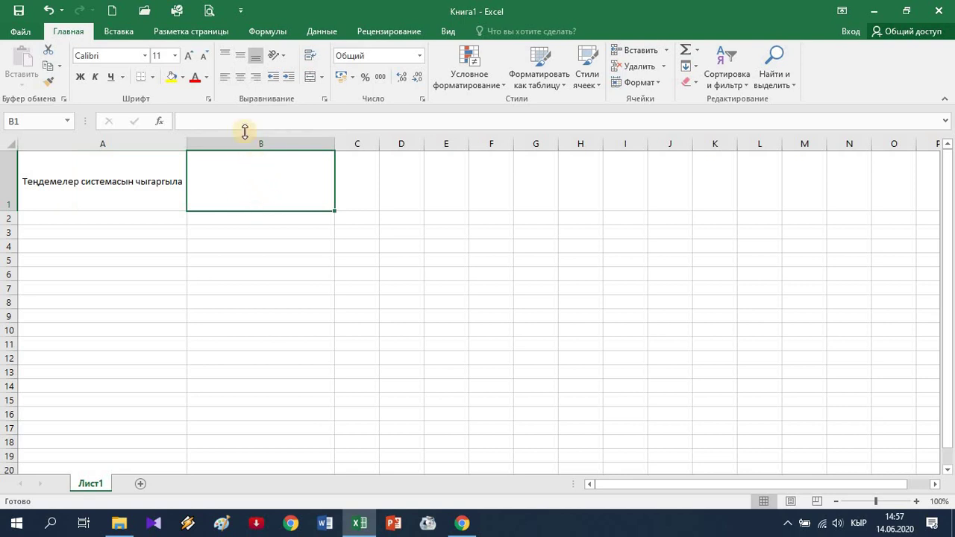
left_click(124, 32)
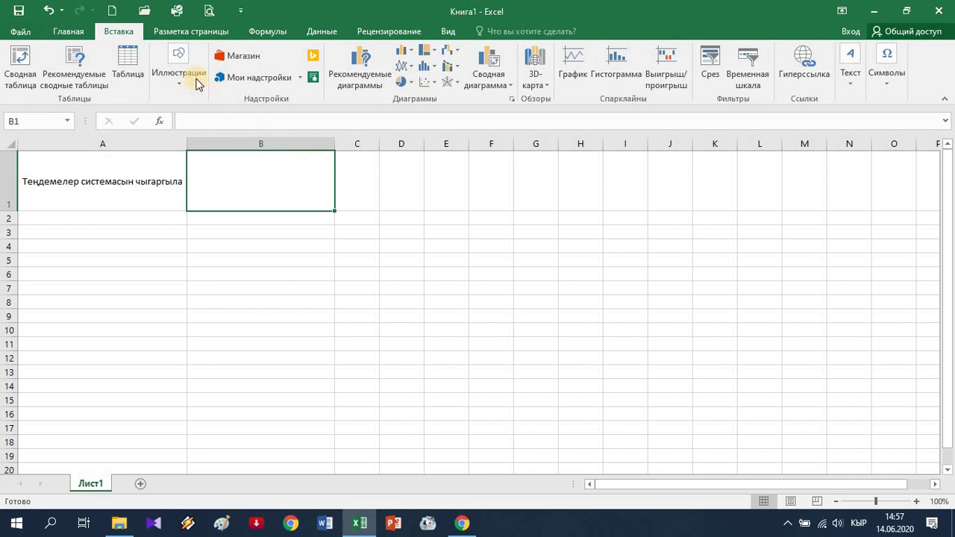
left_click(887, 56)
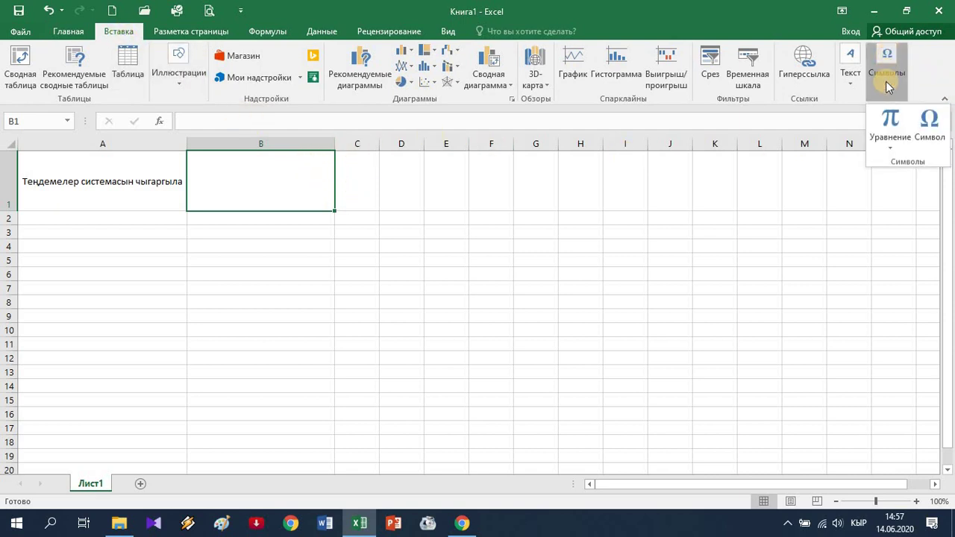
left_click(892, 123)
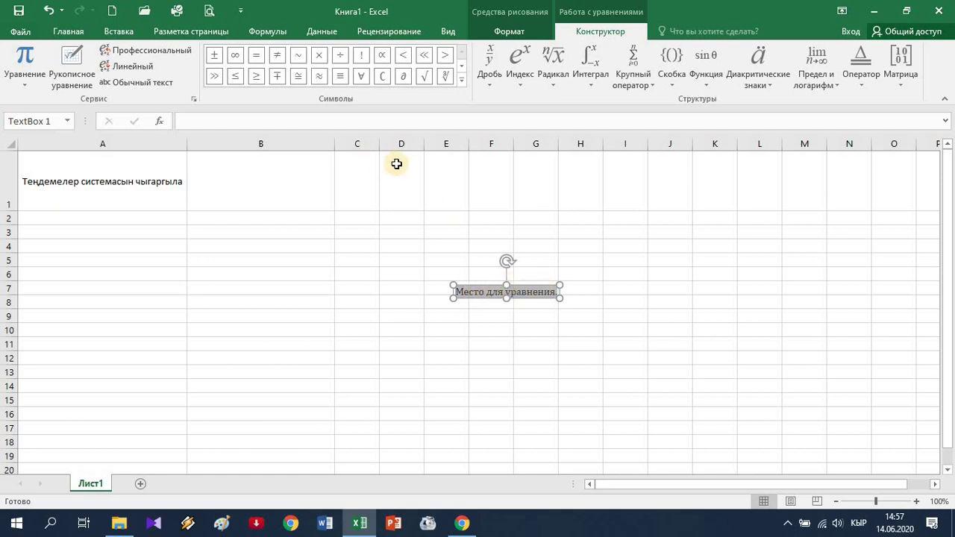
left_click(676, 63)
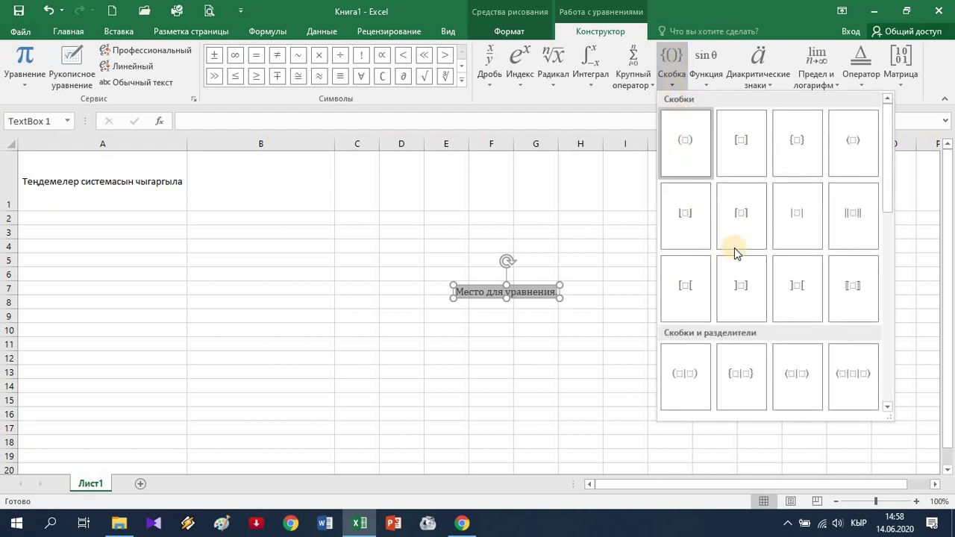
scroll(769, 213, "down", 5)
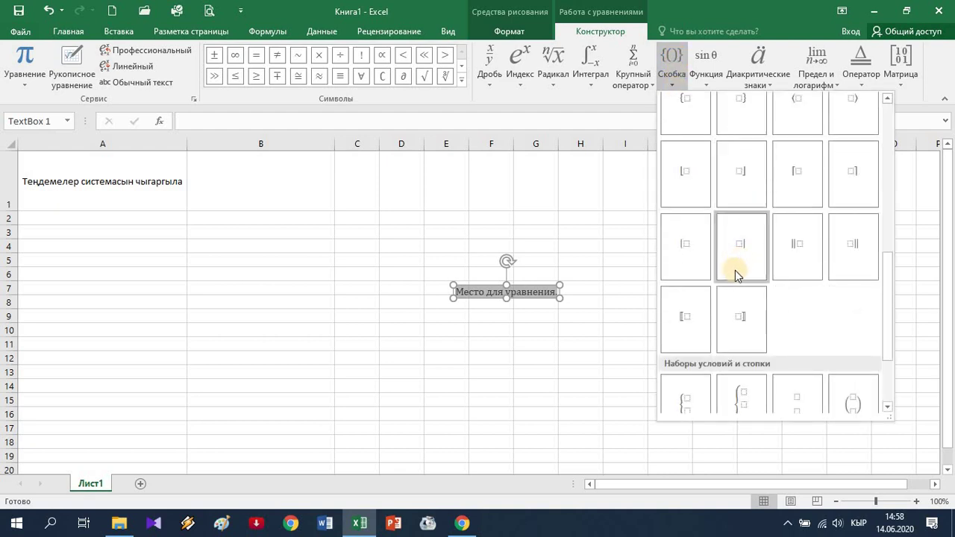
scroll(693, 310, "down", 2)
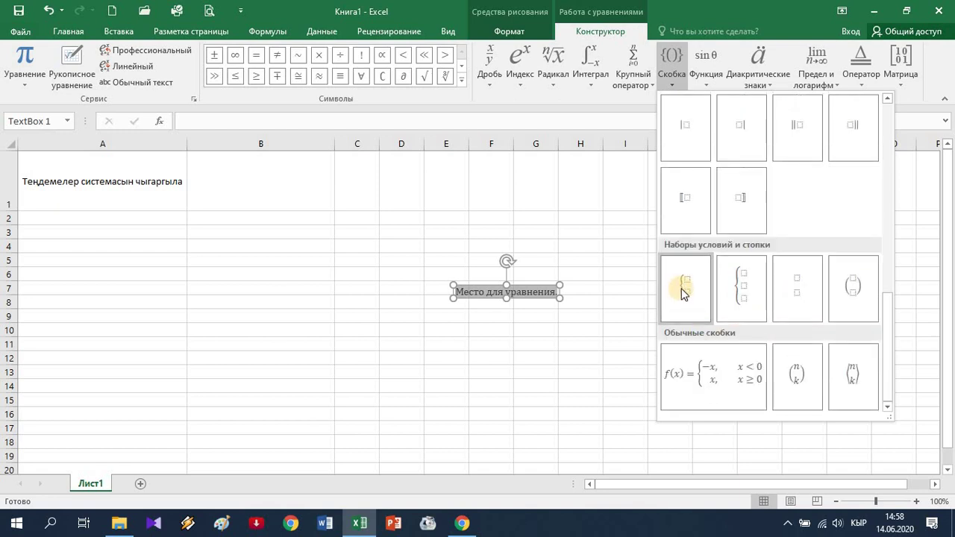
left_click(668, 279)
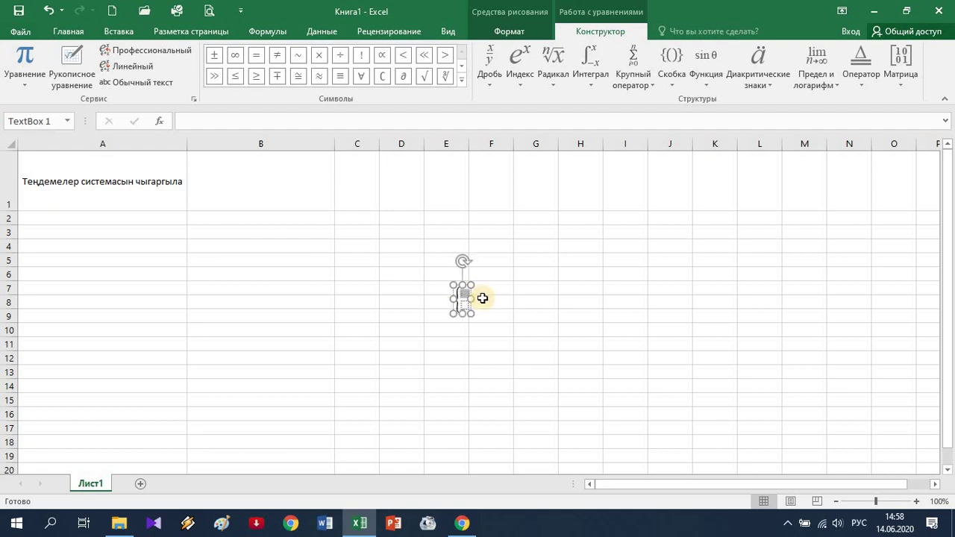
- Fill the upper row of the equation system with x+4y=9 using the English input language
key("alt+shift")
type("x+")
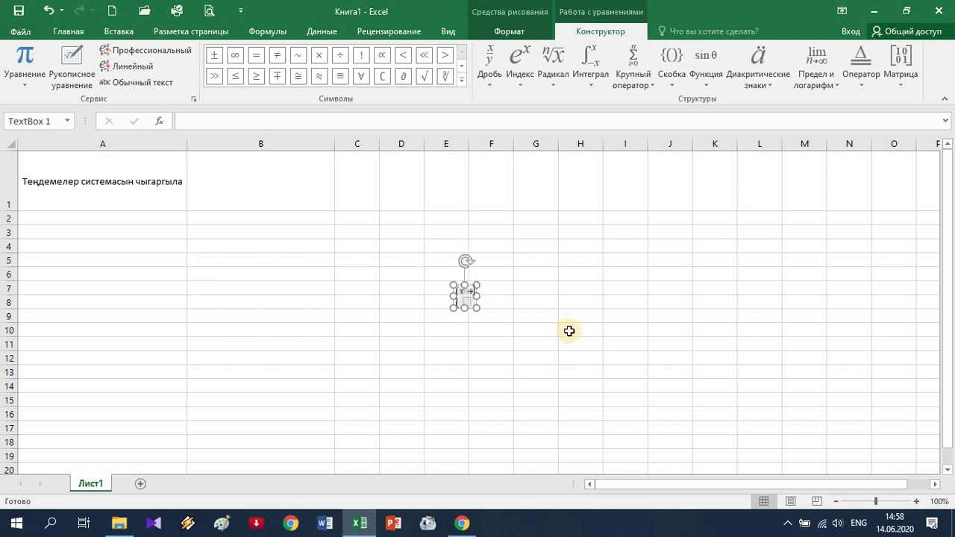
type("y")
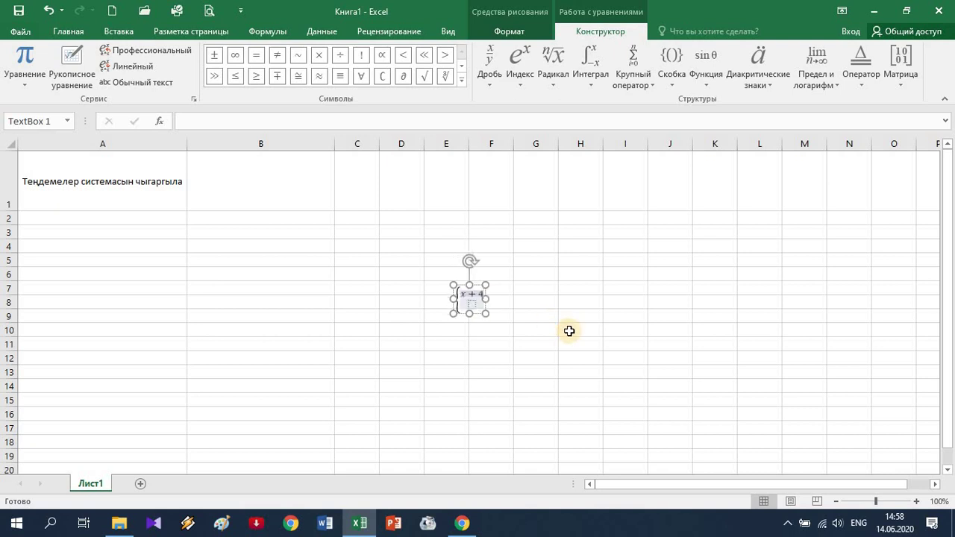
type("y=5")
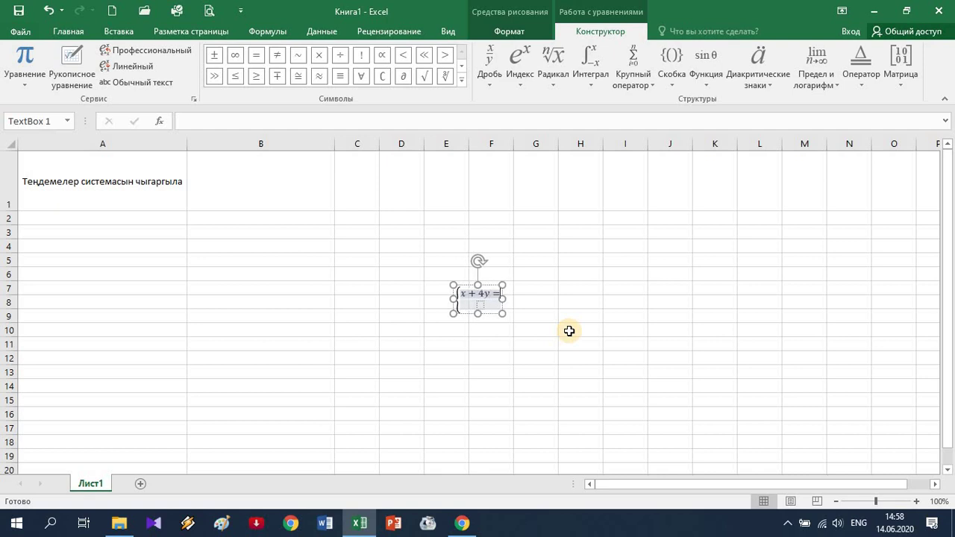
- Fill the lower row of the equation system with x²-2y=-3, using a superscript structure for the square, and leave the equation
left_click(486, 303)
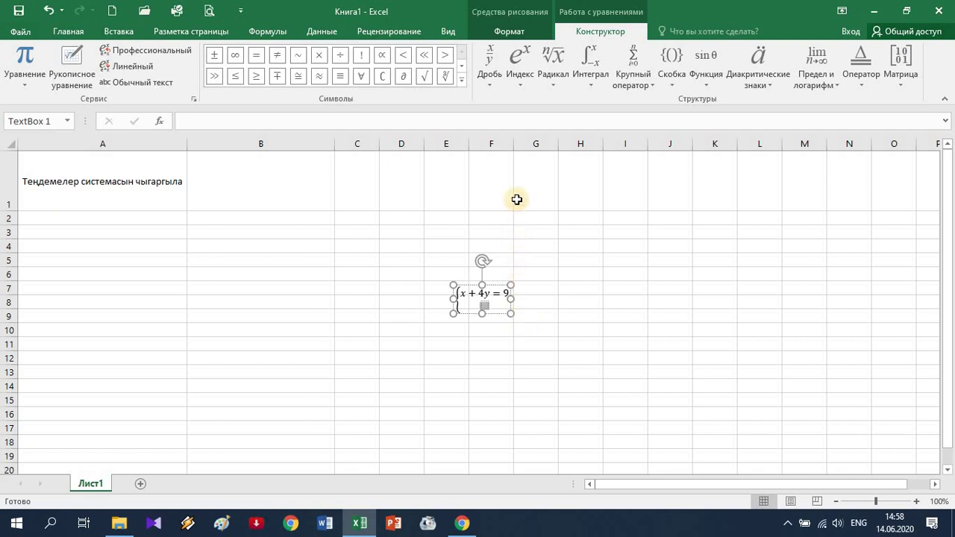
left_click(524, 68)
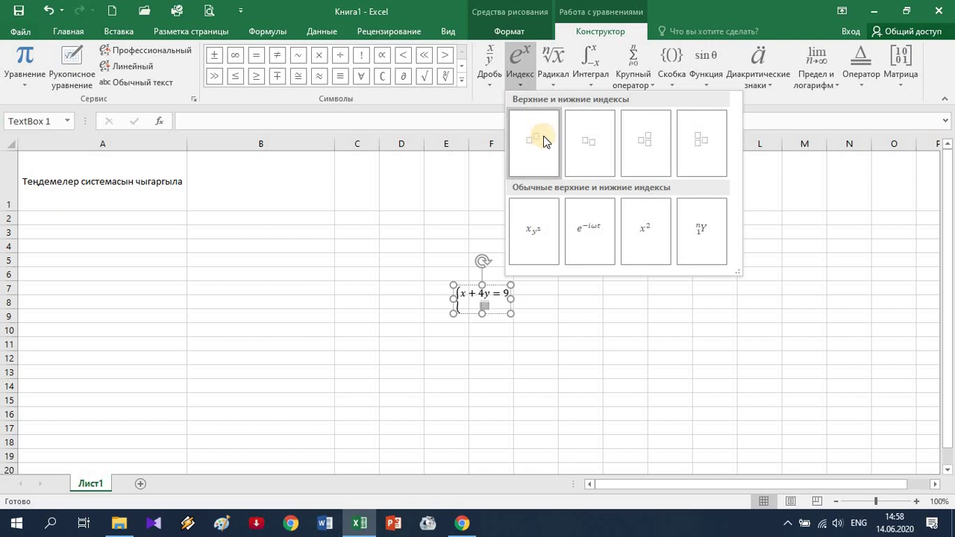
left_click(539, 141)
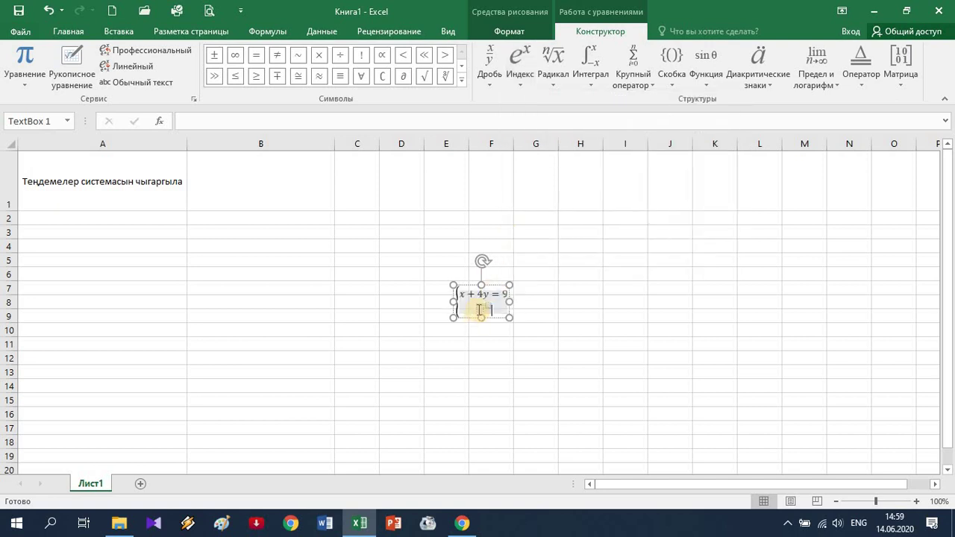
left_click(482, 311)
type("x")
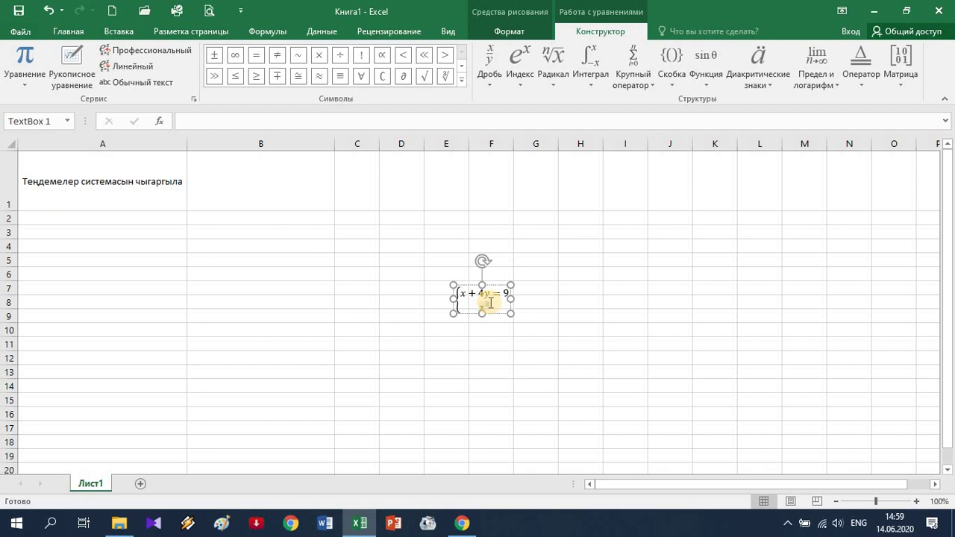
key("Right")
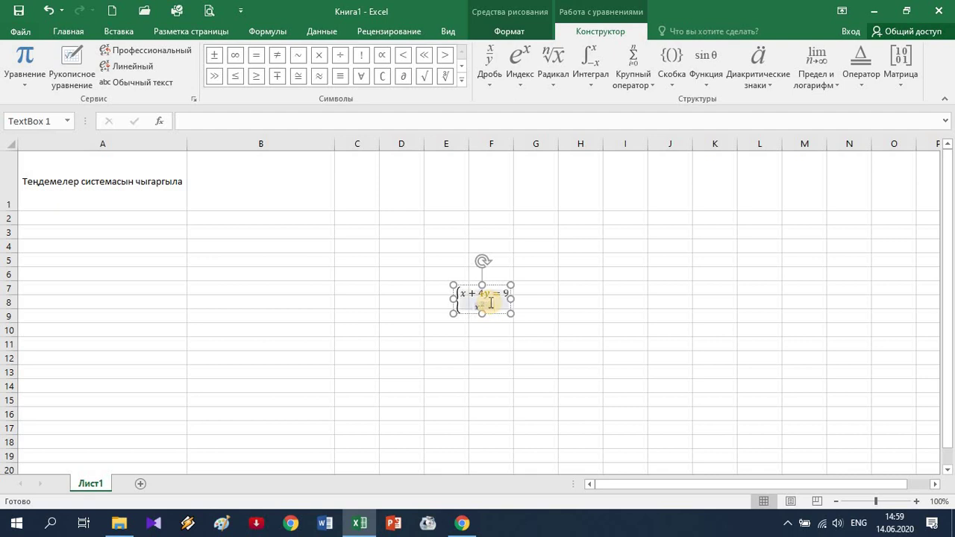
type("-")
type("2y=")
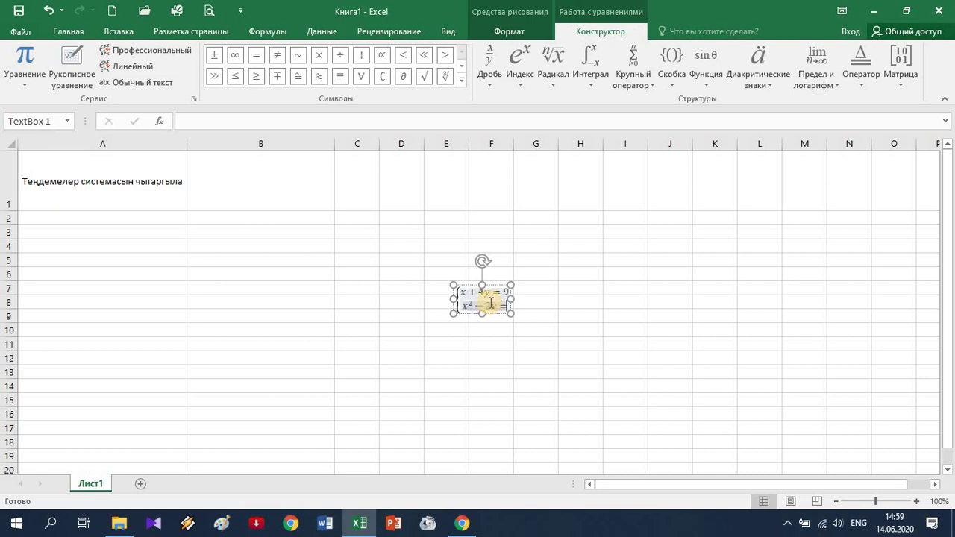
type("-3")
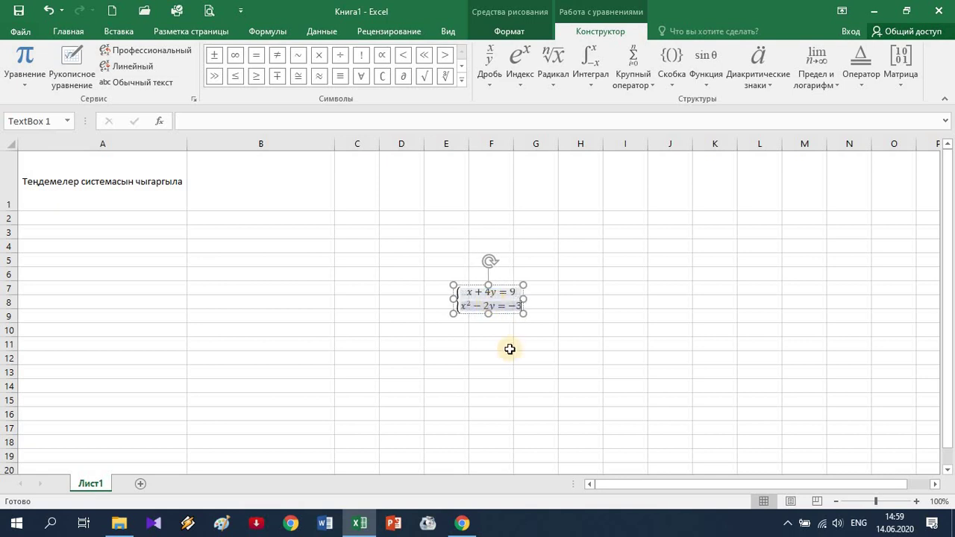
left_click(527, 355)
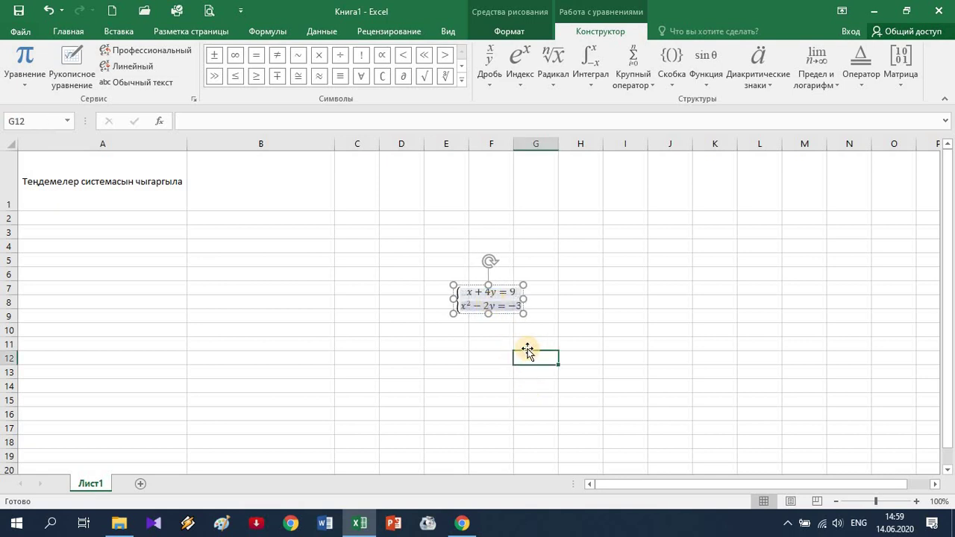
- Set the equation system's font size to 16 and move the equation object into cell B1
left_click(485, 303)
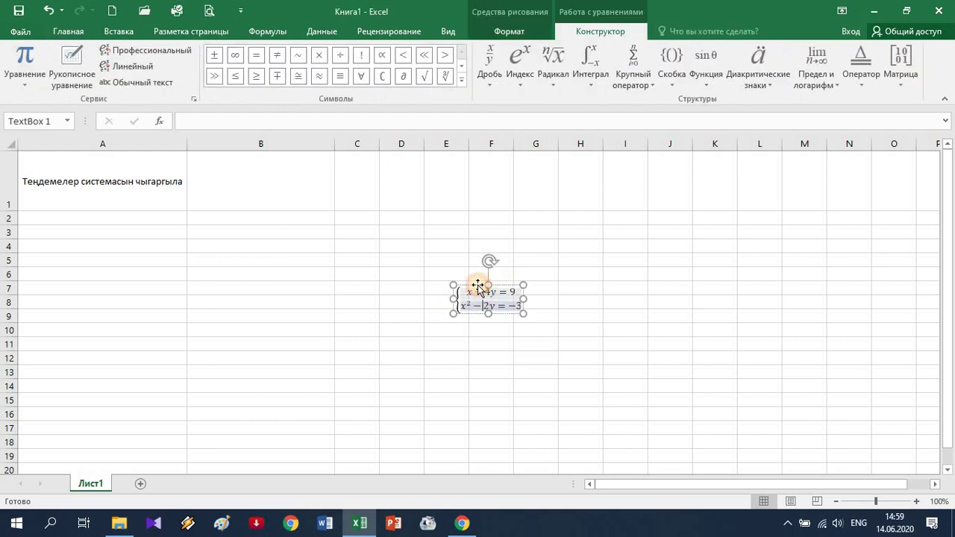
left_click(486, 285)
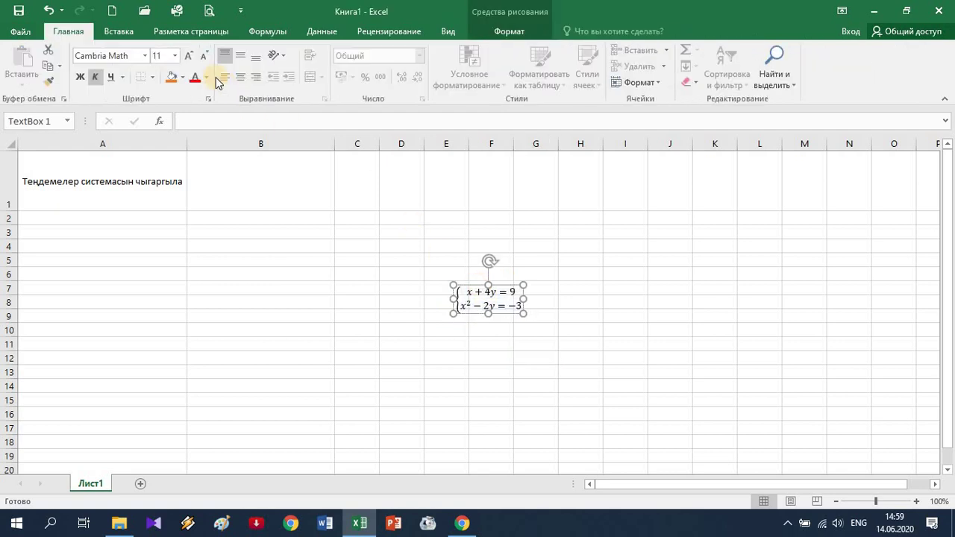
left_click(175, 55)
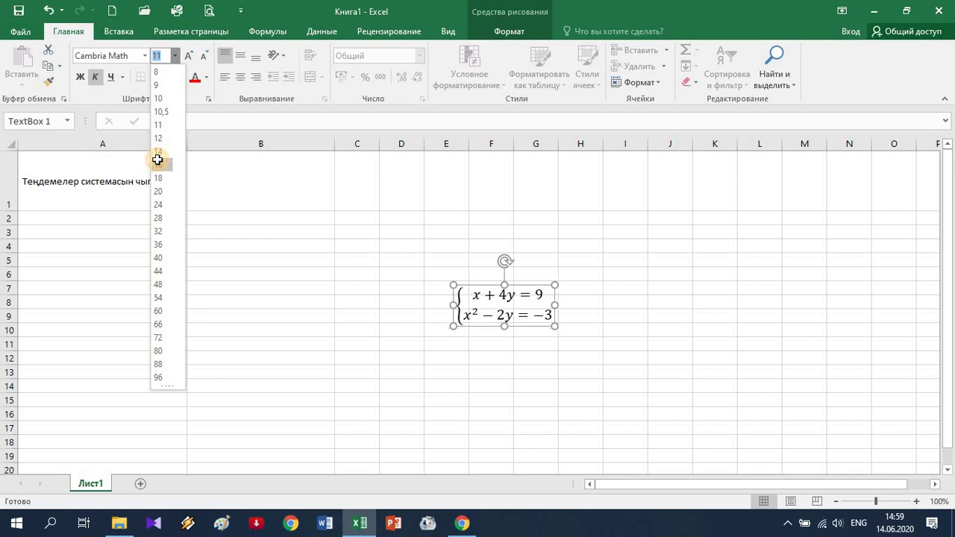
left_click(158, 161)
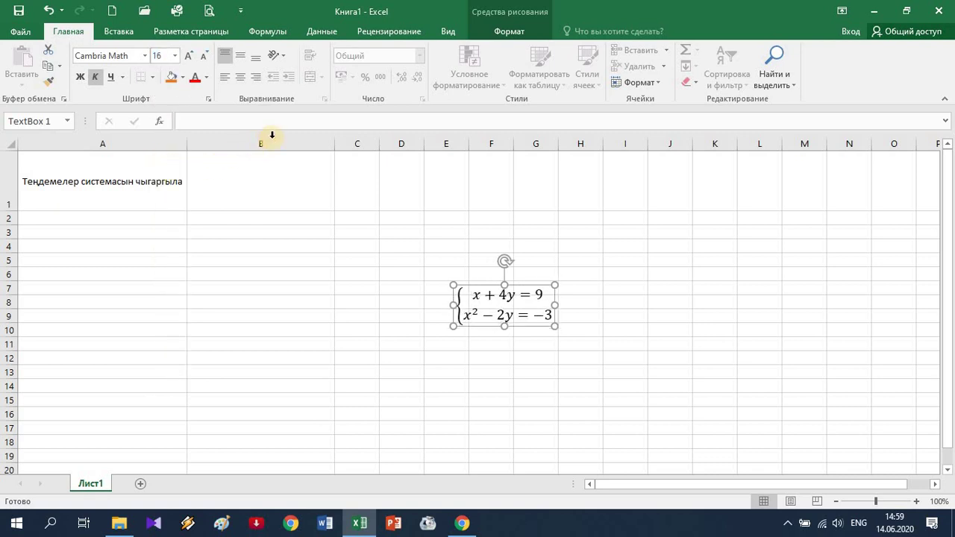
left_click_drag(475, 285, 234, 161)
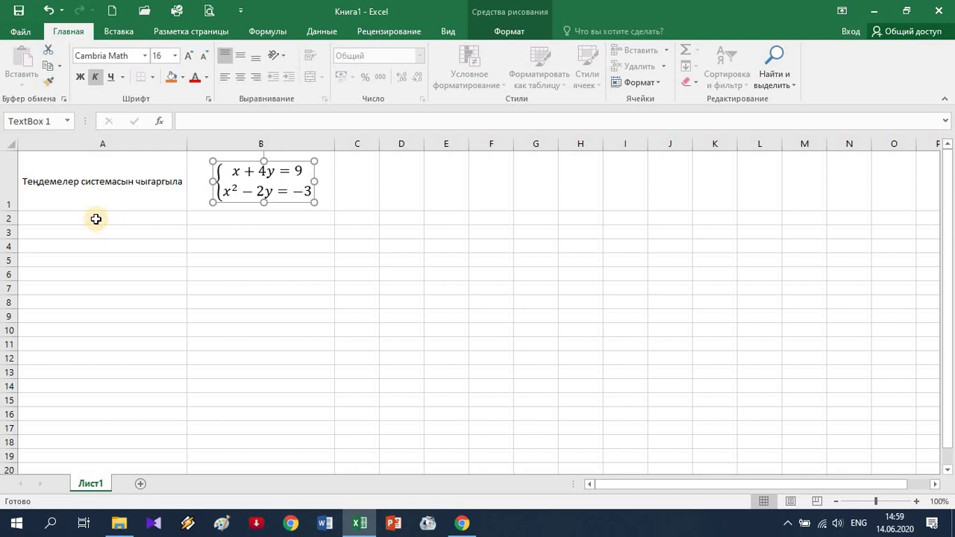
- Enter the heading "Теңдеменин тамырлары" in cell A2 using the Kyrgyz input language
left_click(96, 218)
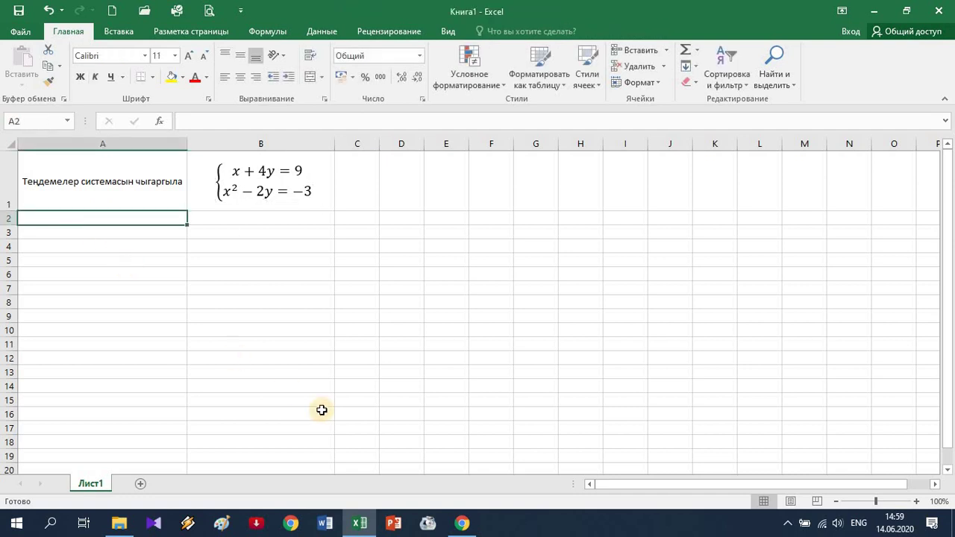
type("N")
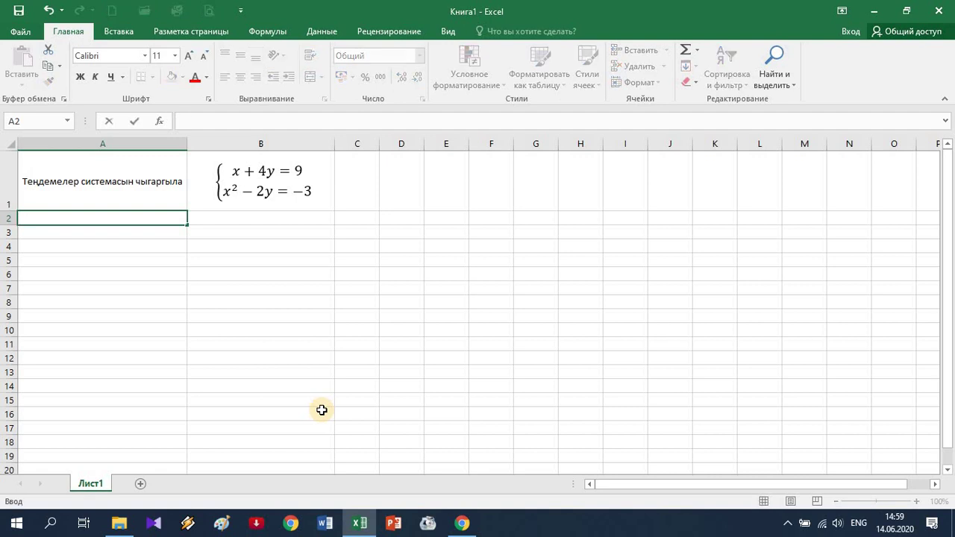
type("Тен")
type("ң")
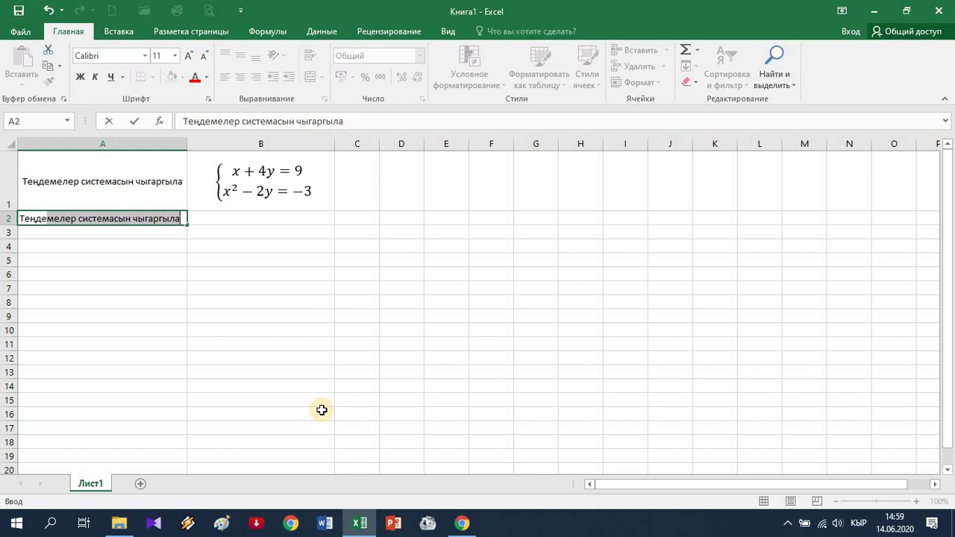
type("деменин та")
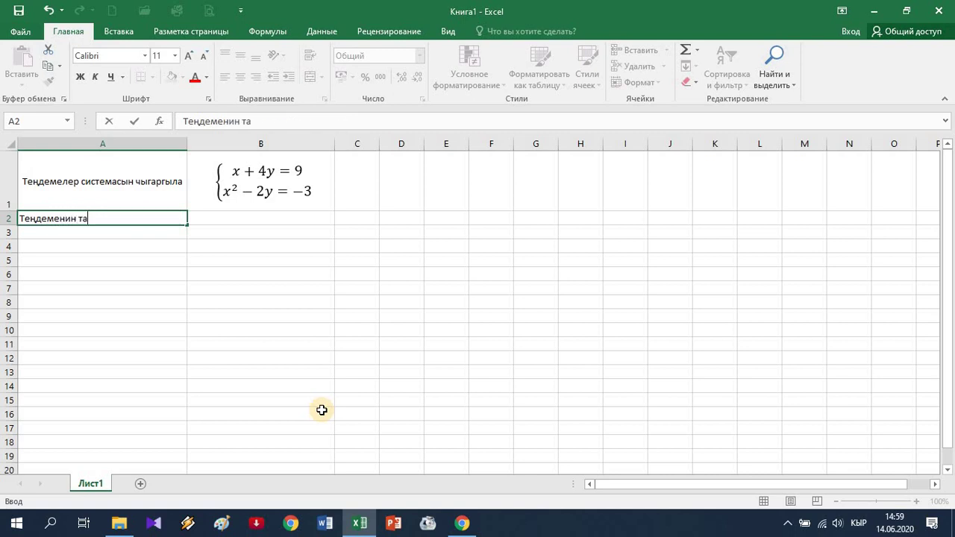
type("мырлары")
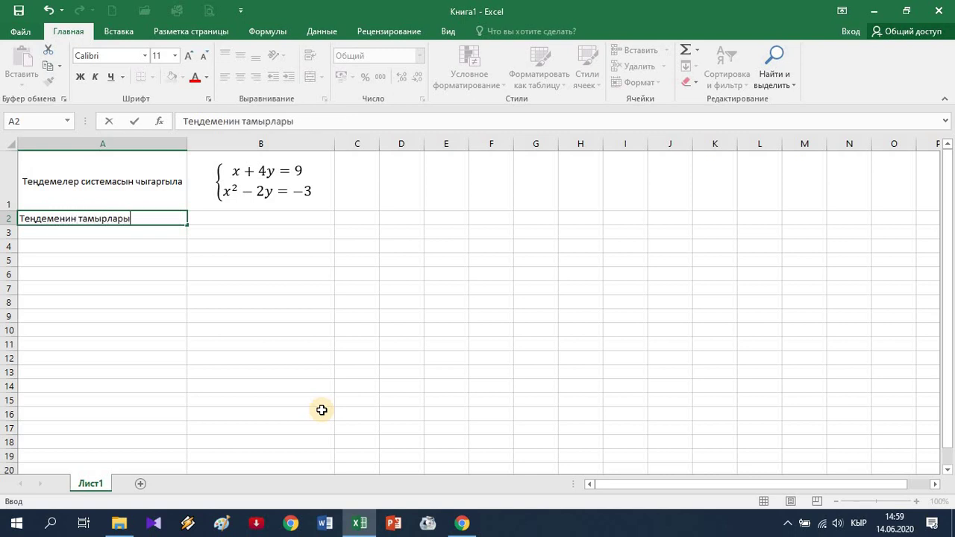
- Enter the labels x= in cell A3 and y= in cell A4 using the English input language
left_click(106, 237)
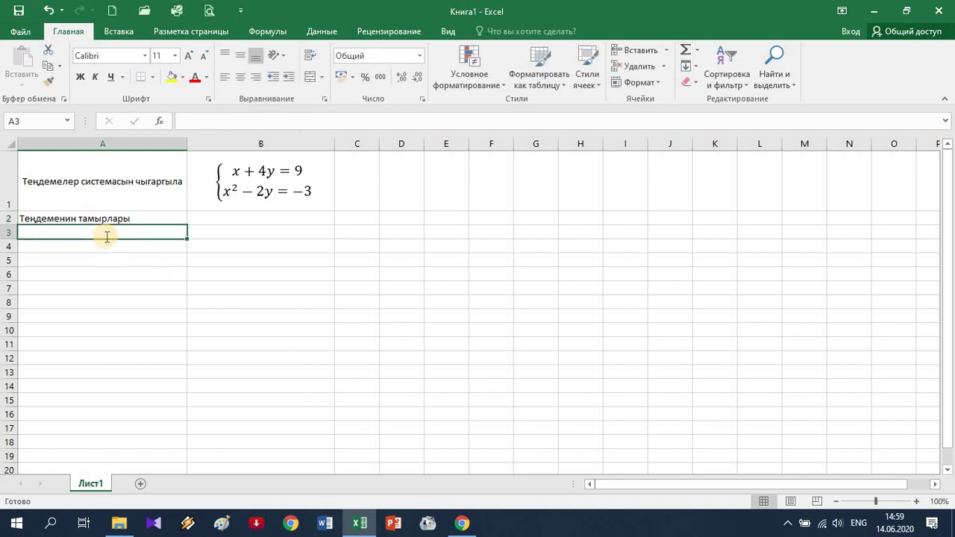
type("x=")
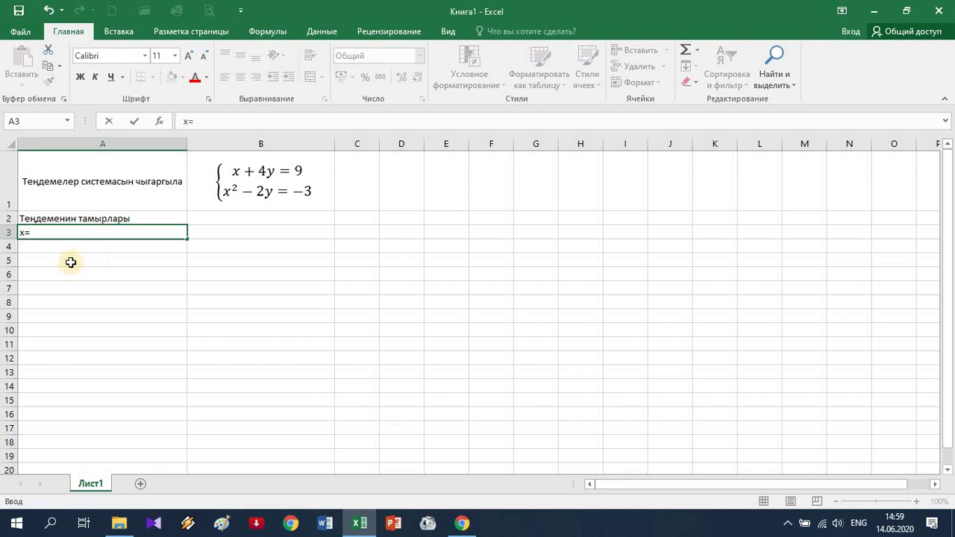
left_click(63, 247)
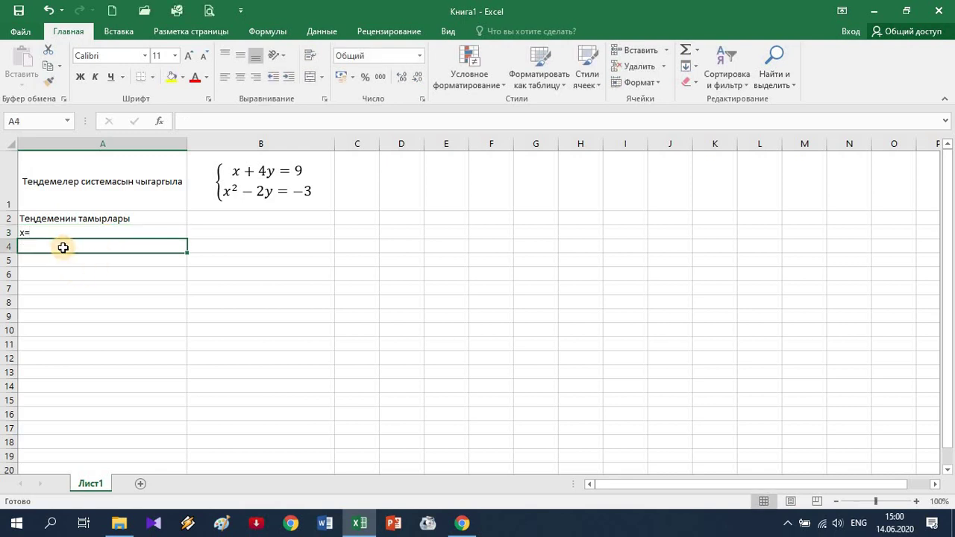
type("y=")
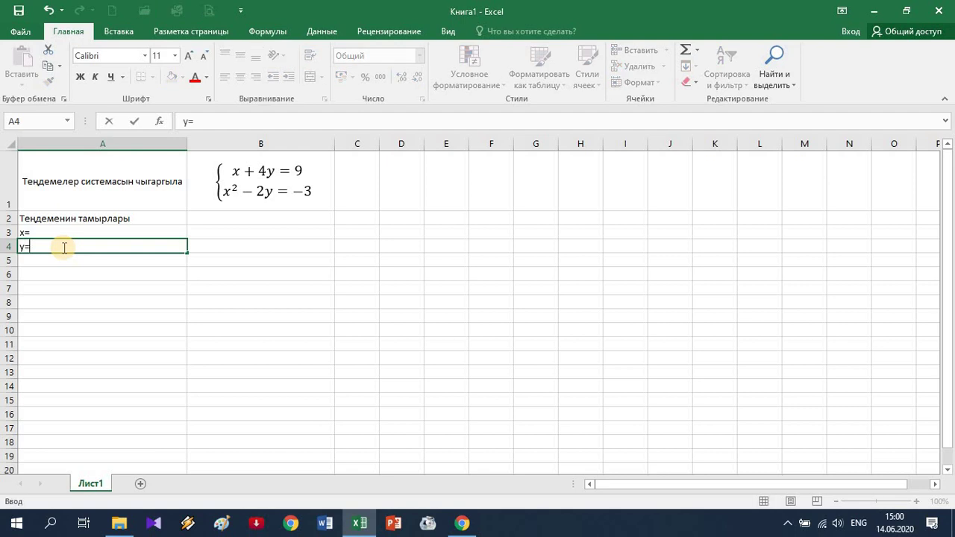
key("Tab")
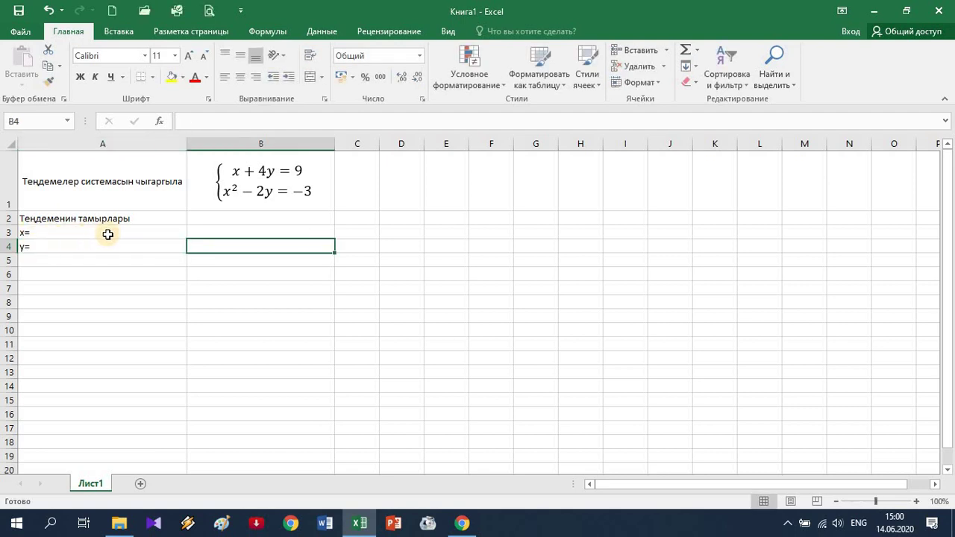
- Make the x= and y= labels in A3:A4 bold and centre them horizontally
left_click(25, 234)
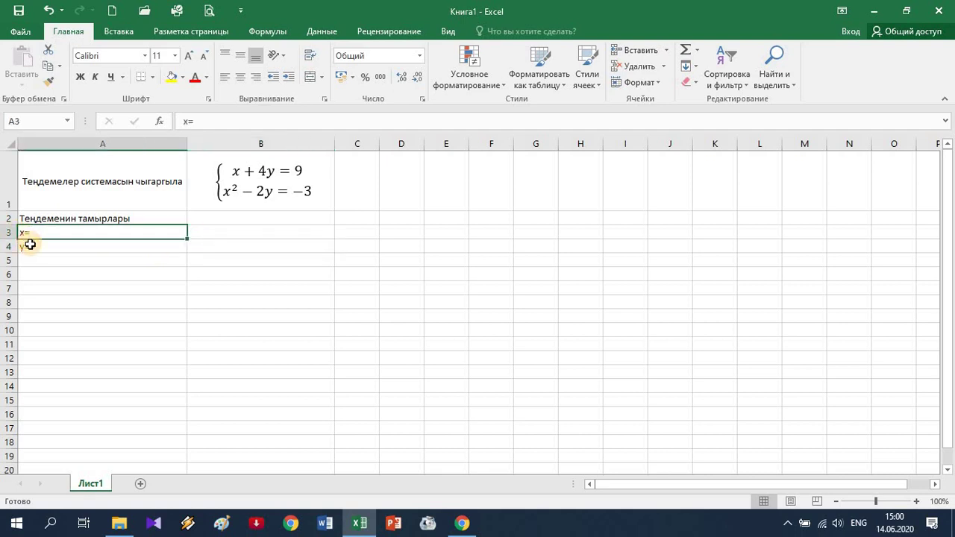
left_click_drag(27, 237, 27, 248)
left_click(80, 77)
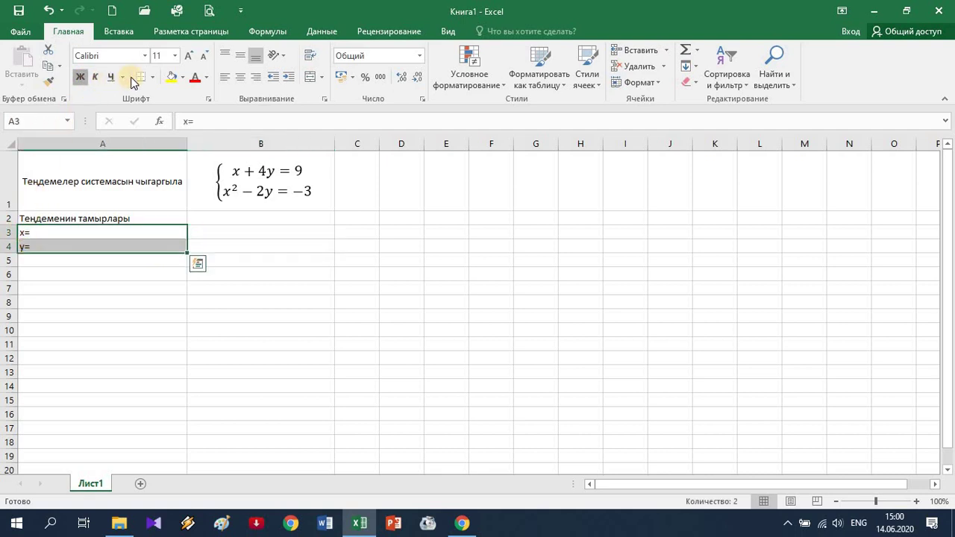
left_click(243, 78)
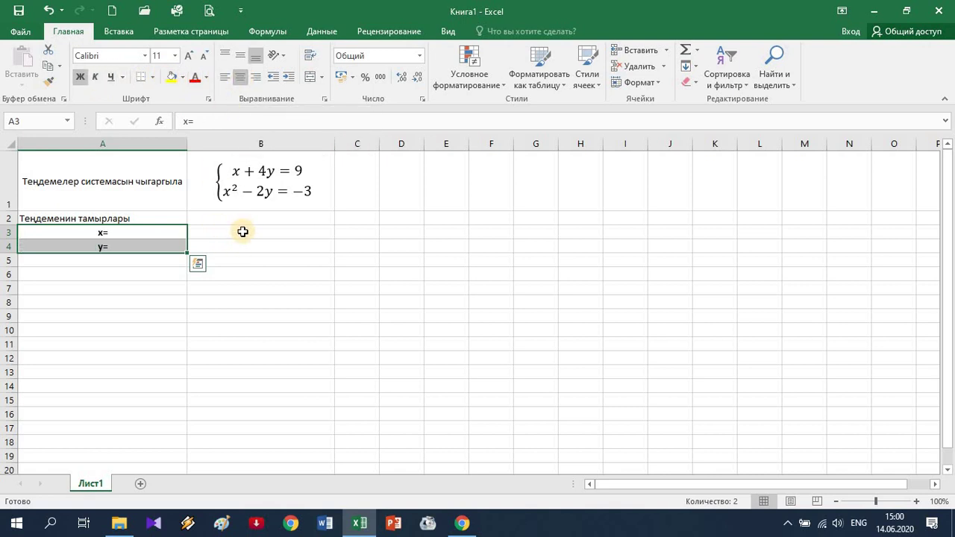
- Fill cells B3:B4, beside the x= and y= labels, with yellow
left_click_drag(242, 232, 242, 244)
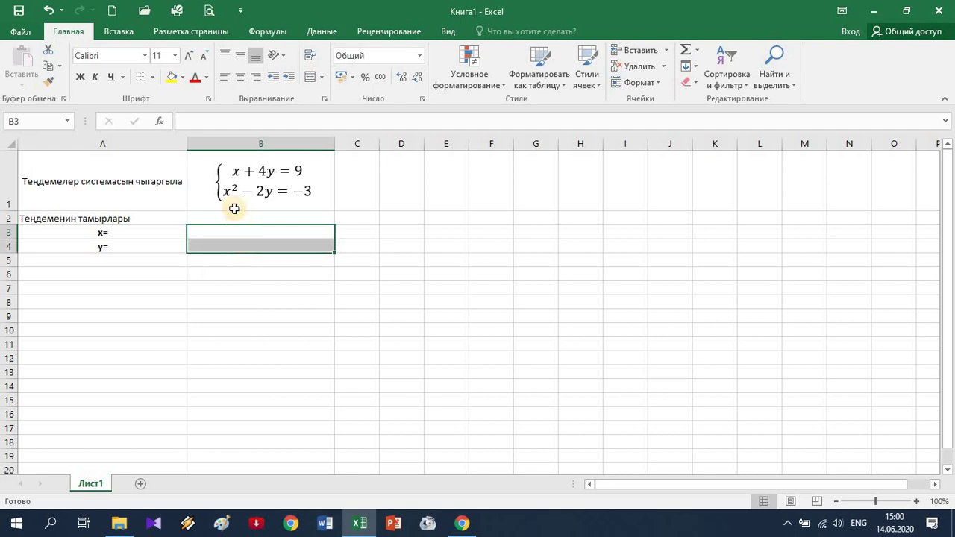
left_click(172, 77)
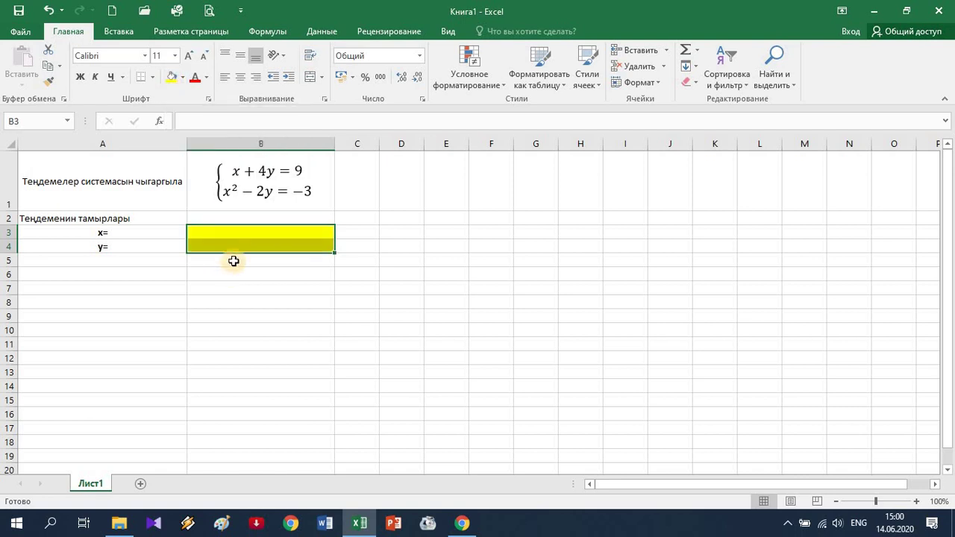
- Enter "формулалар" in cell B5 using the Kyrgyz input language and centre it horizontally
left_click(197, 260)
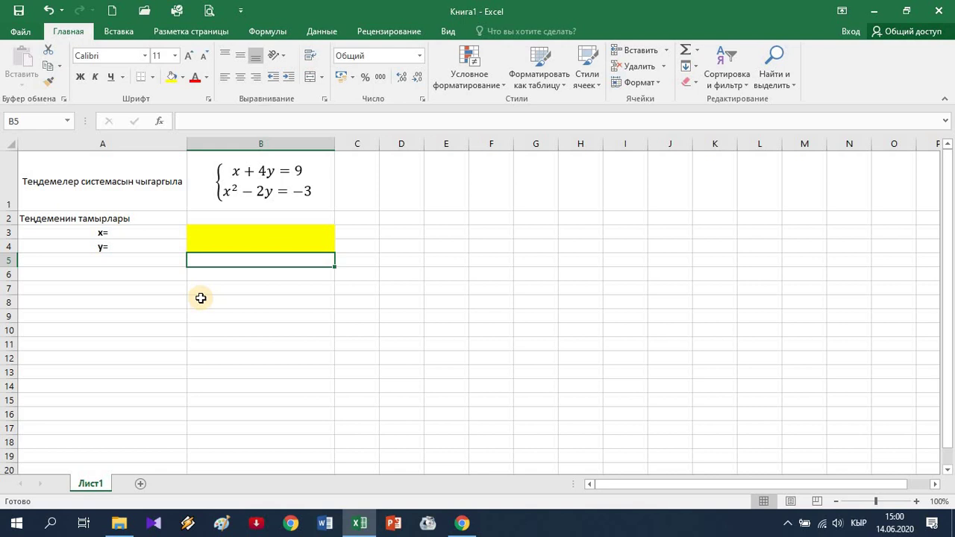
type("формулалар")
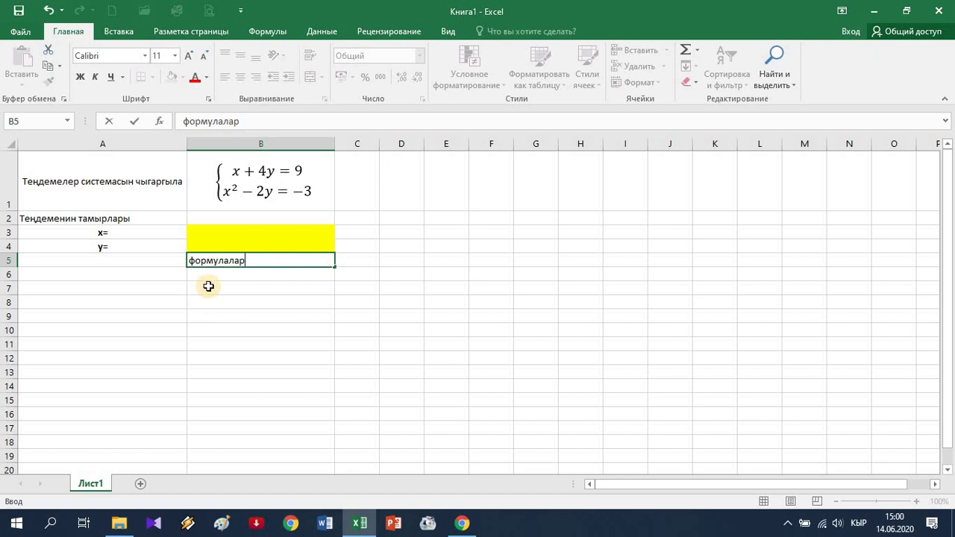
key("Return")
key("Up")
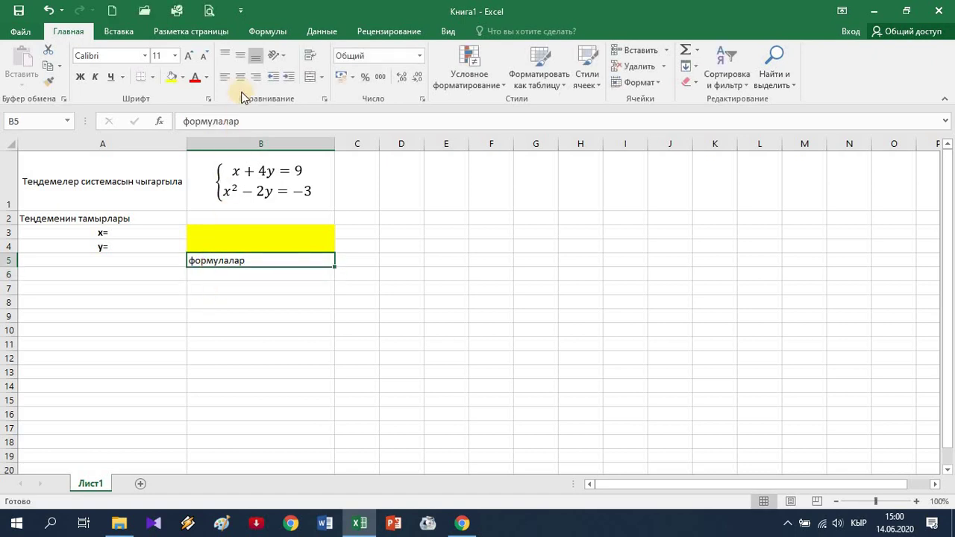
left_click(240, 77)
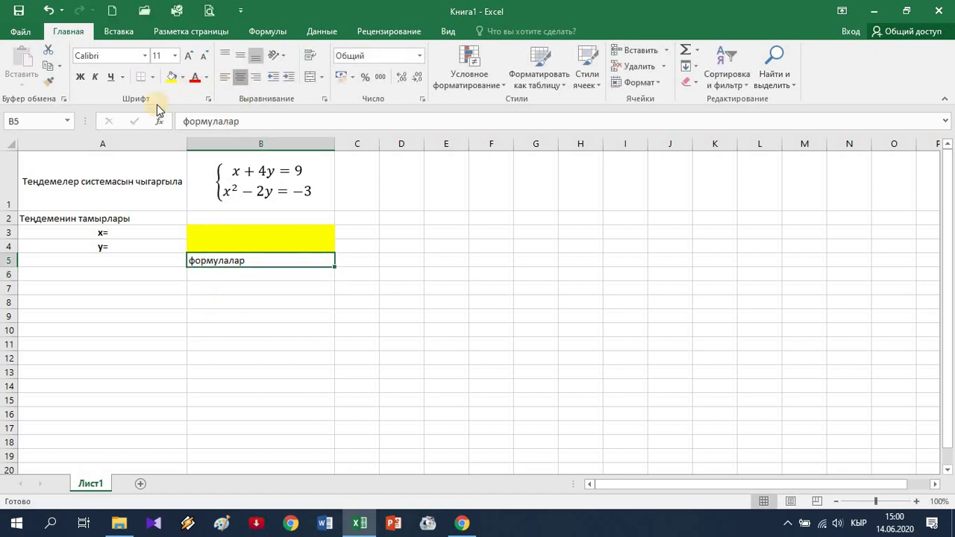
- Enter the row labels "1-теңдеме" in cell A6 and "2-теңдеме" in cell A7
left_click(146, 275)
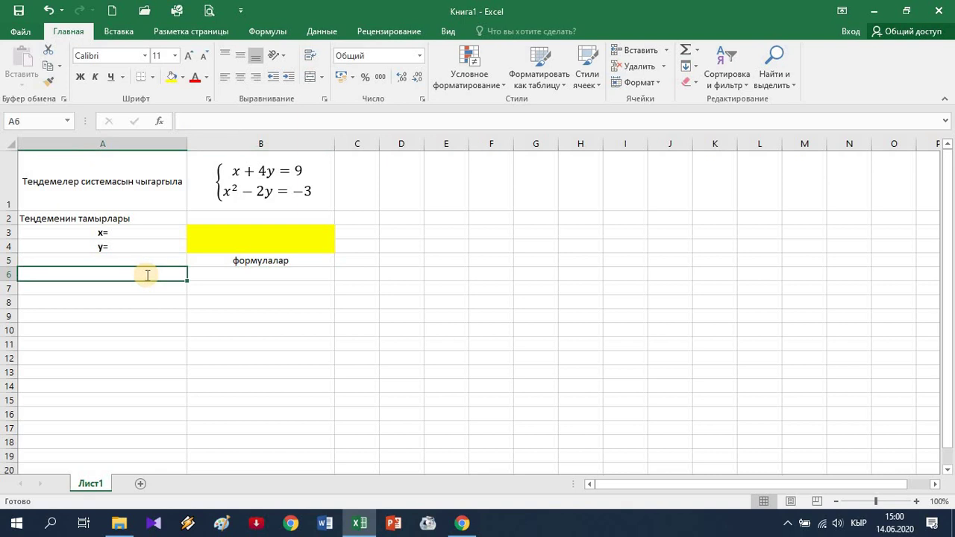
type("1-теңдеме")
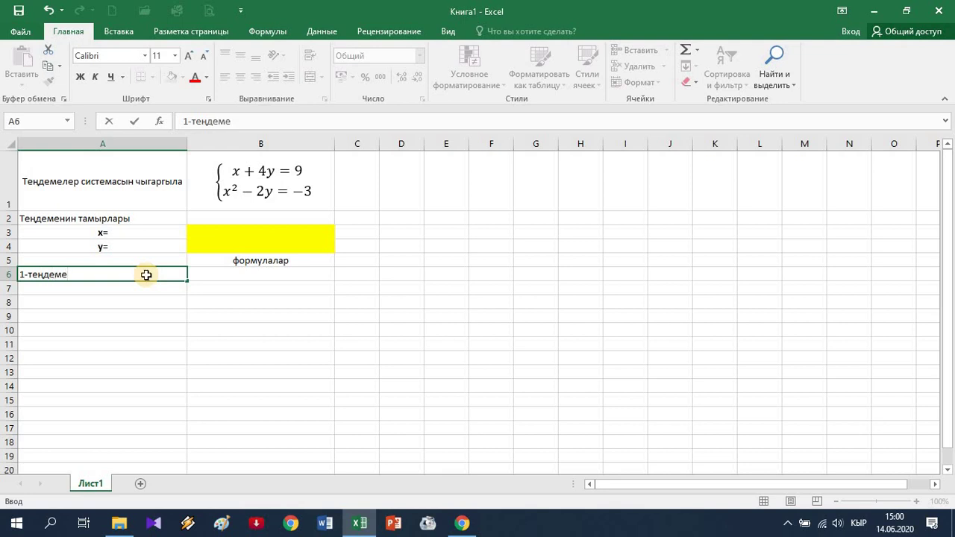
key("Return")
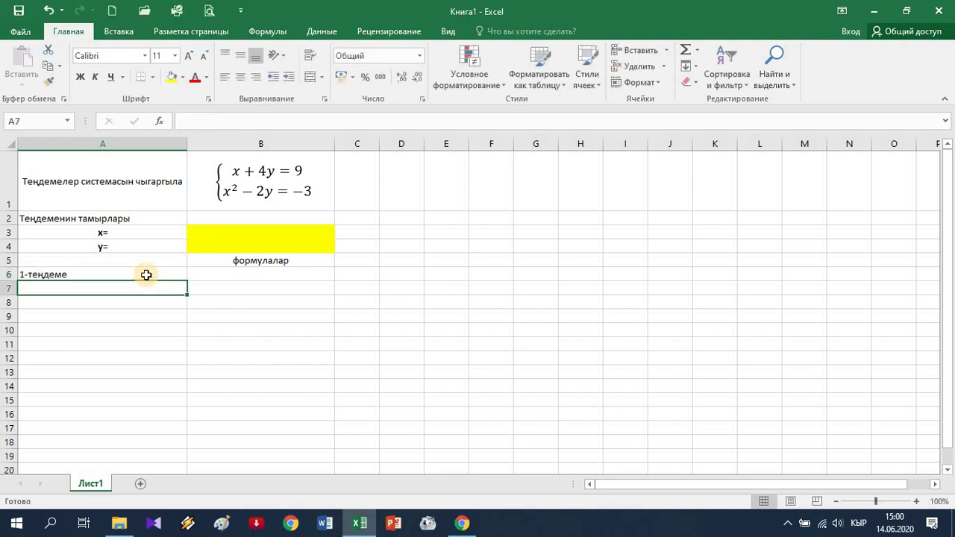
type("2")
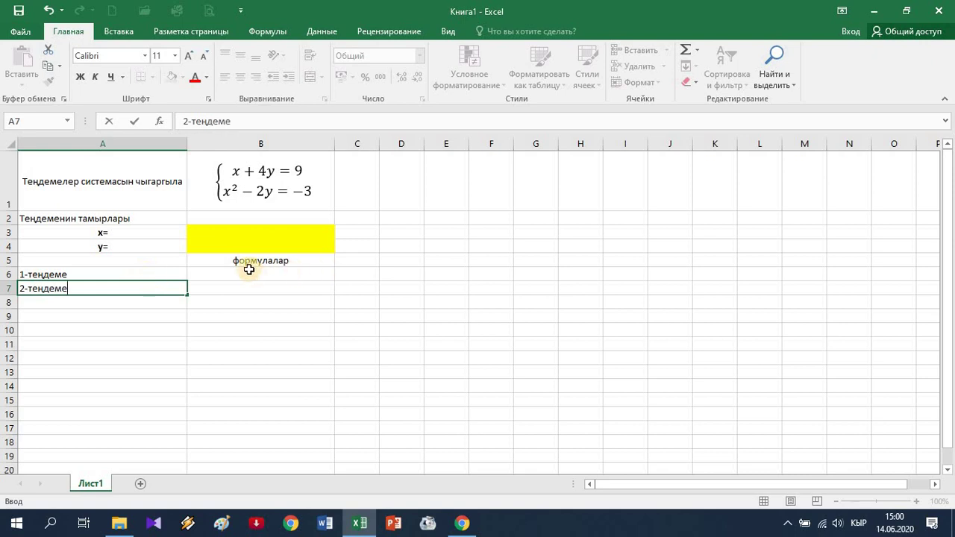
type("-теңдеме")
left_click(107, 275)
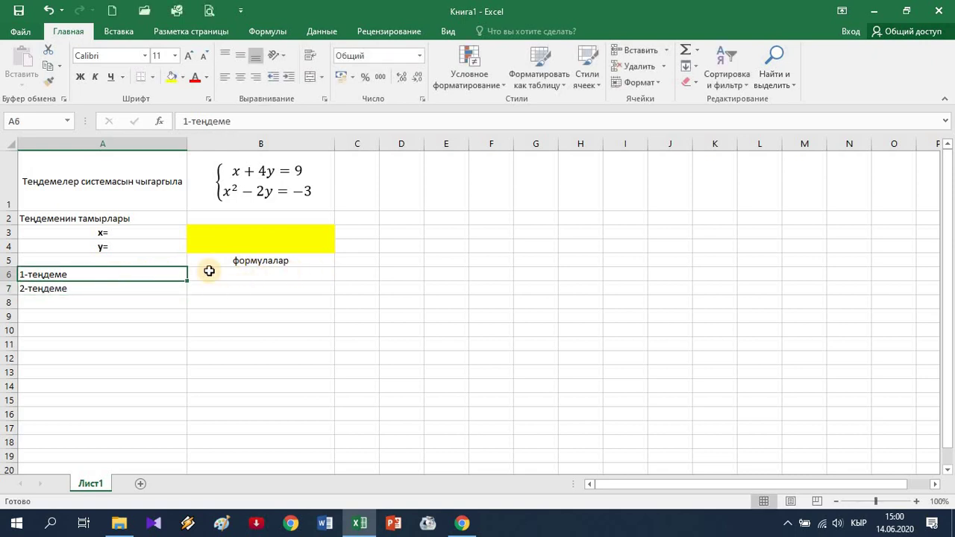
- Enter the first equation's formula =B3+4*B4 in cell B6, using the English input language for the formula
left_click(249, 272)
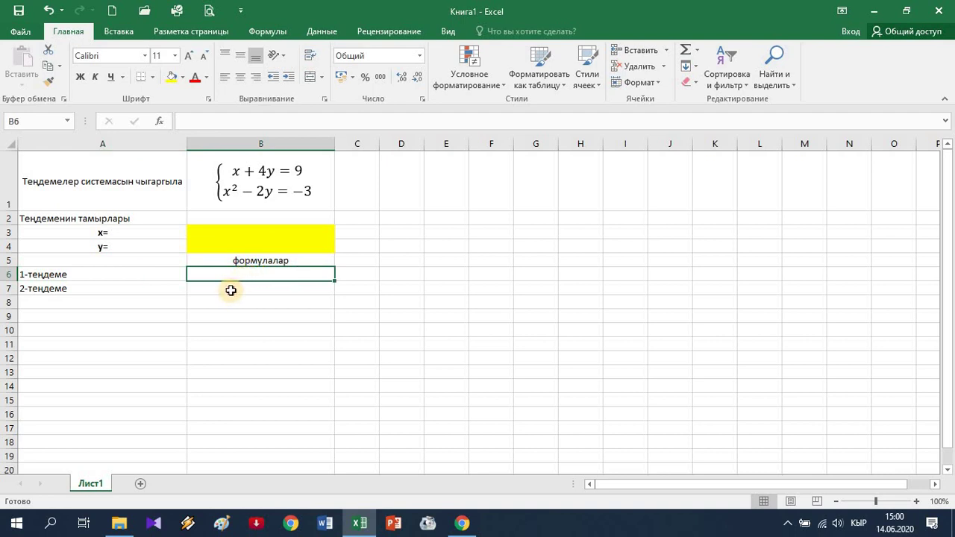
left_click(231, 289)
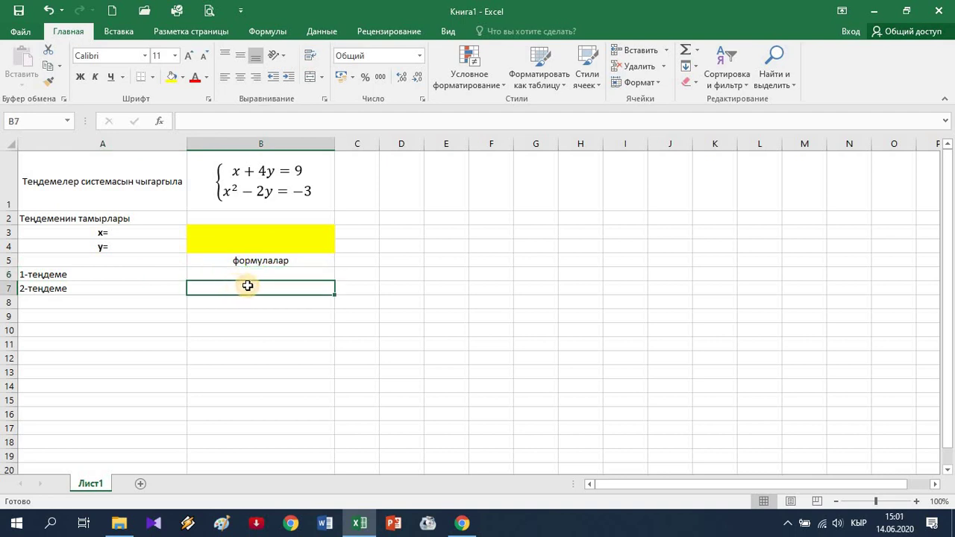
left_click(245, 272)
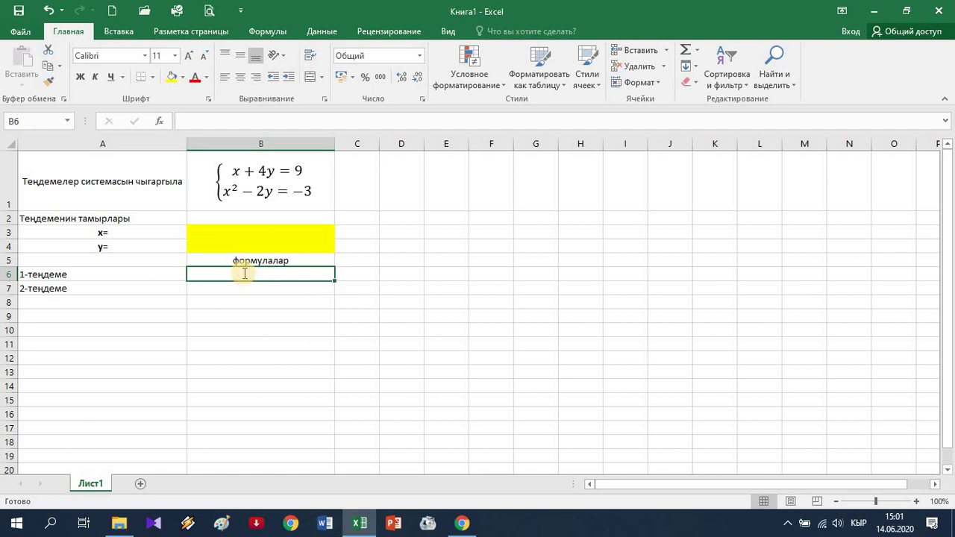
type("=")
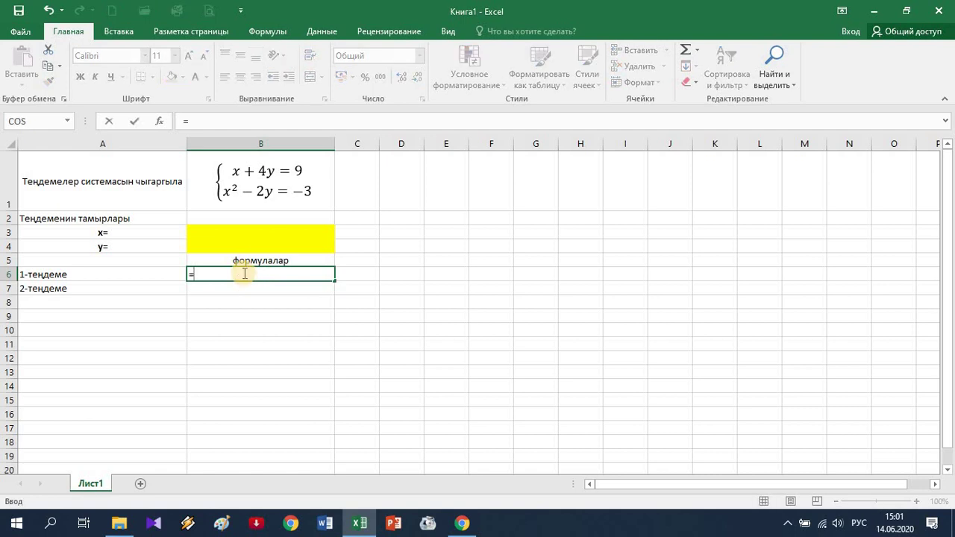
key("alt+shift")
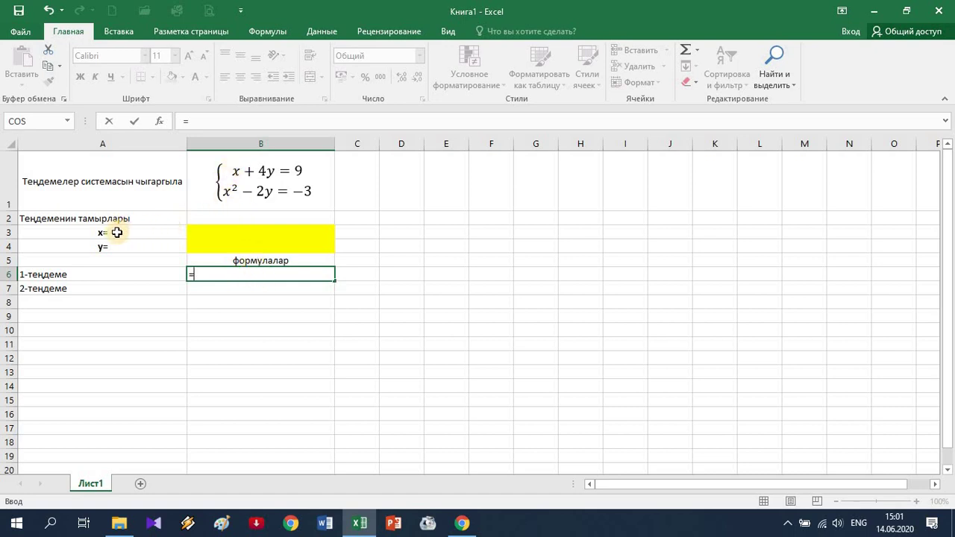
left_click(237, 232)
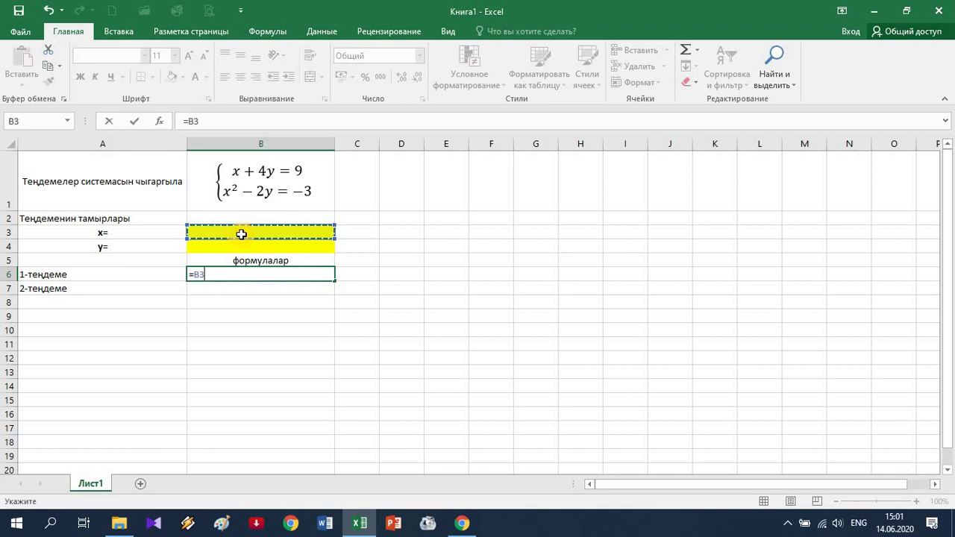
type("+")
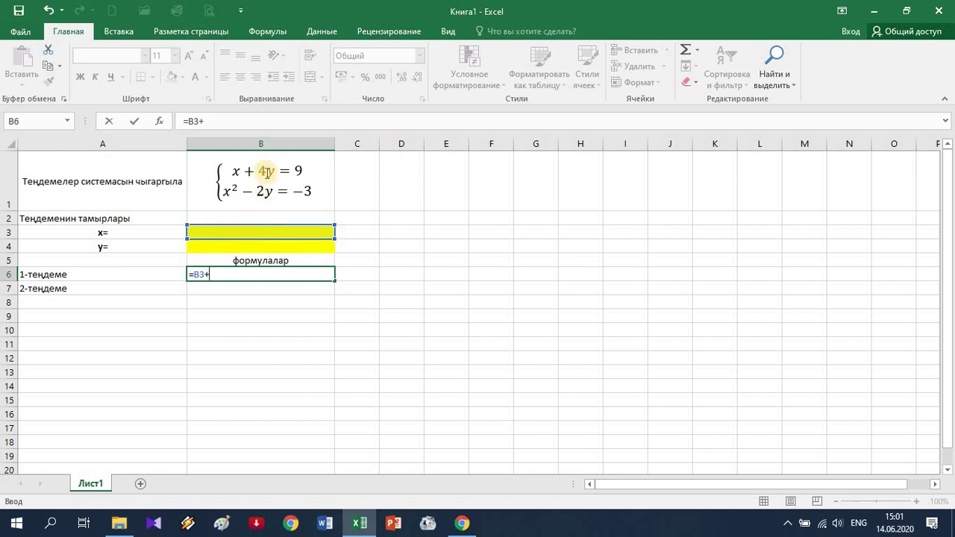
type("4*")
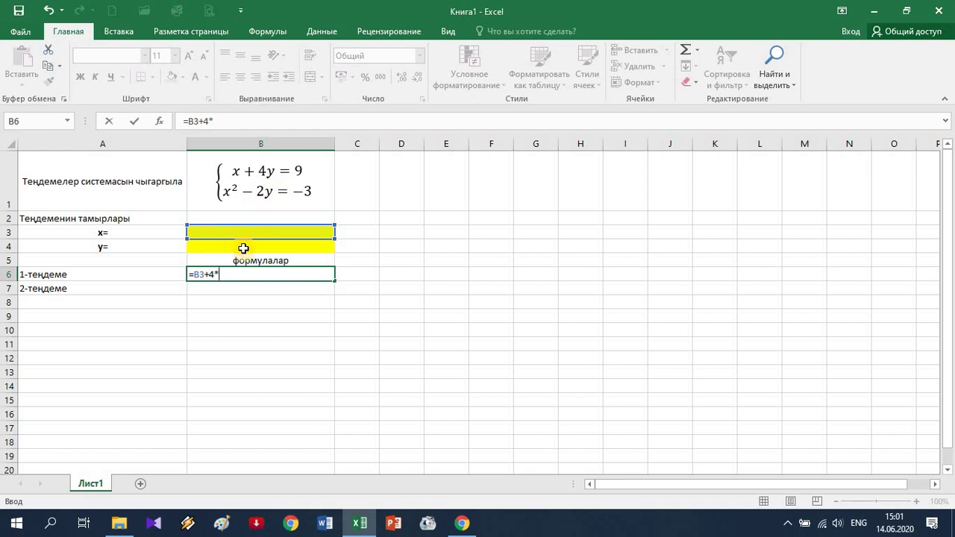
left_click(244, 249)
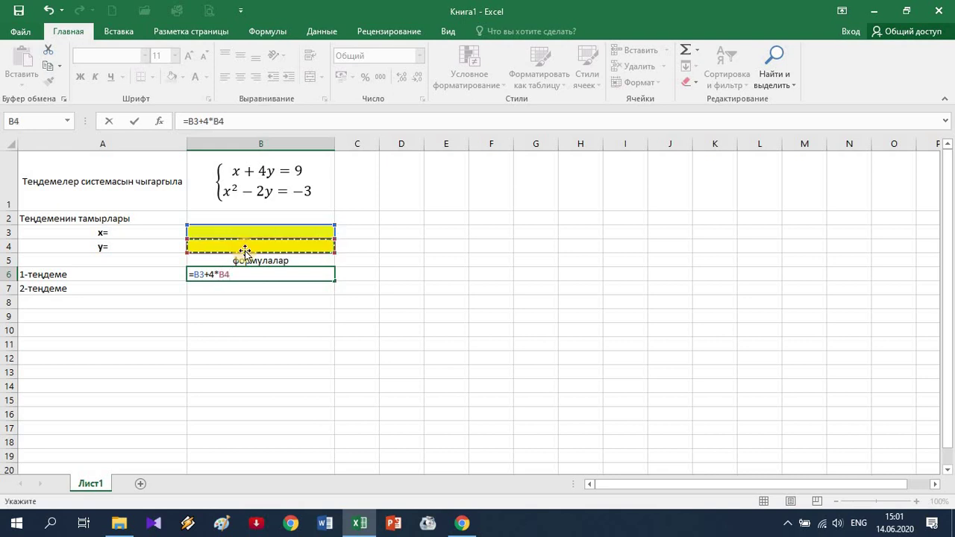
key("Return")
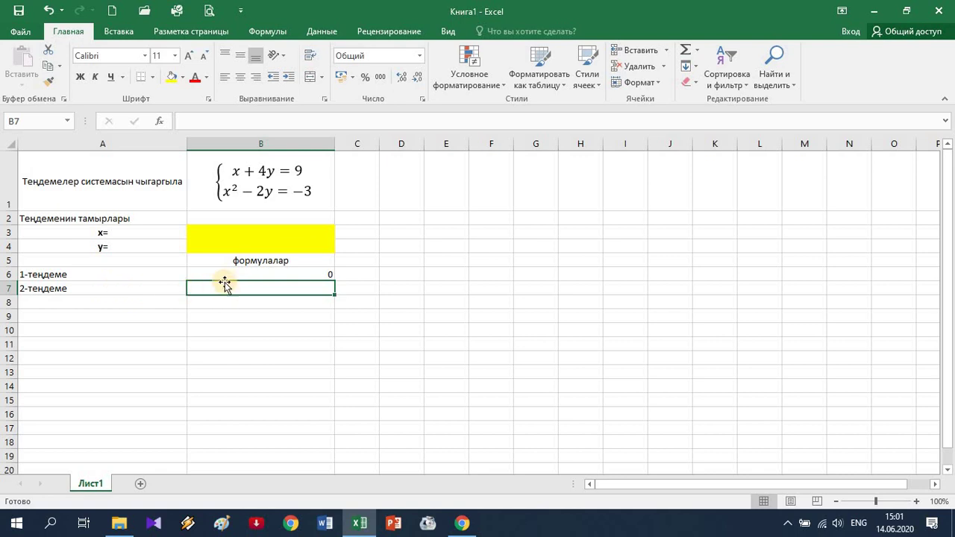
- Enter the second equation's formula =B3^2-2*B4 in cell B7, referencing the yellow root cells
type("=")
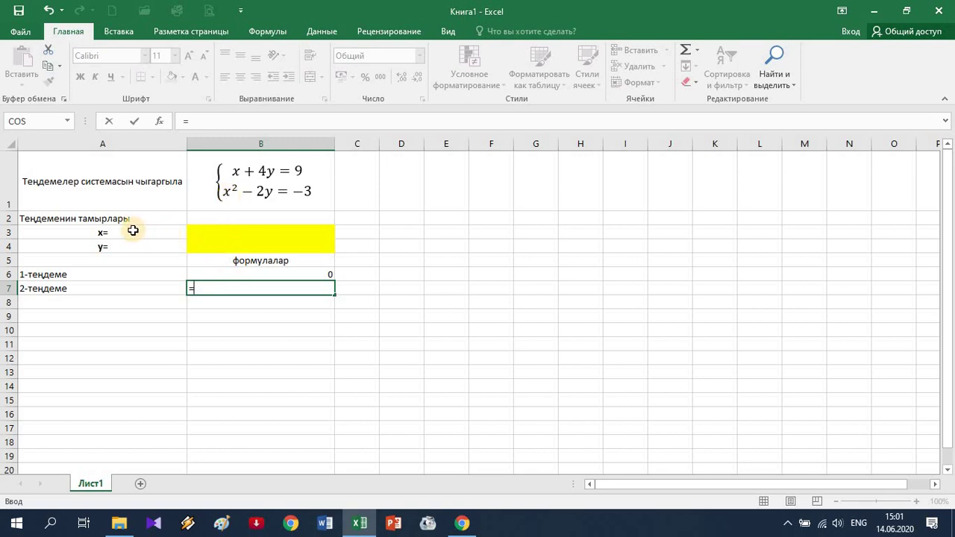
left_click(226, 232)
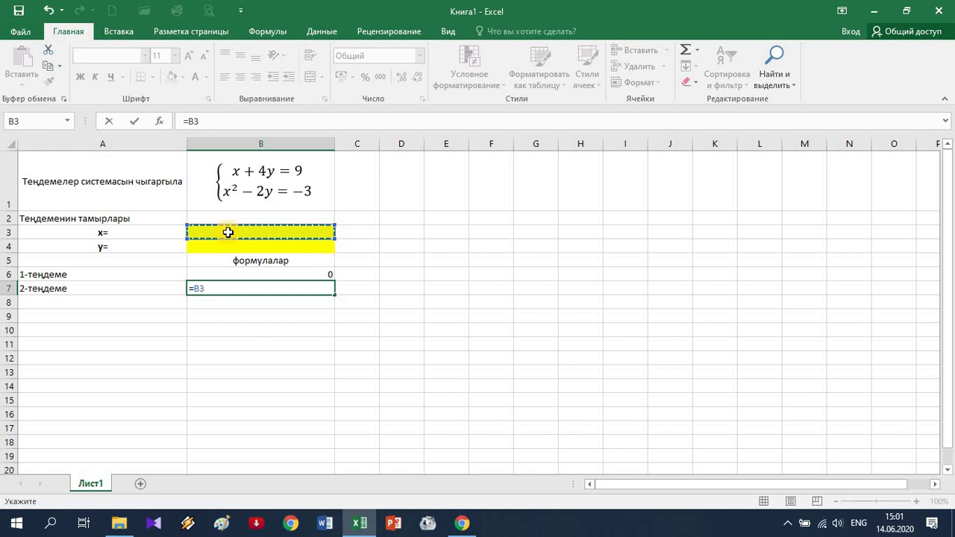
type("^")
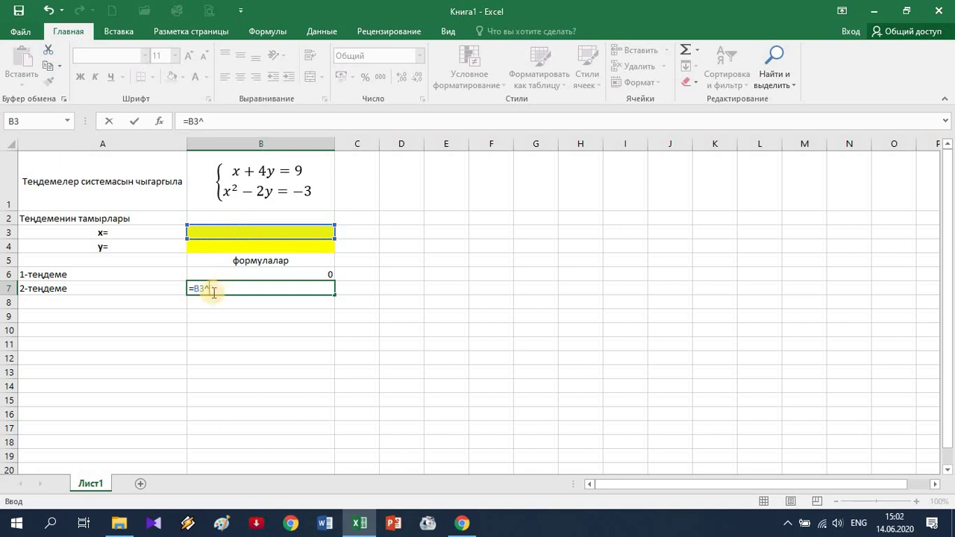
type("2-")
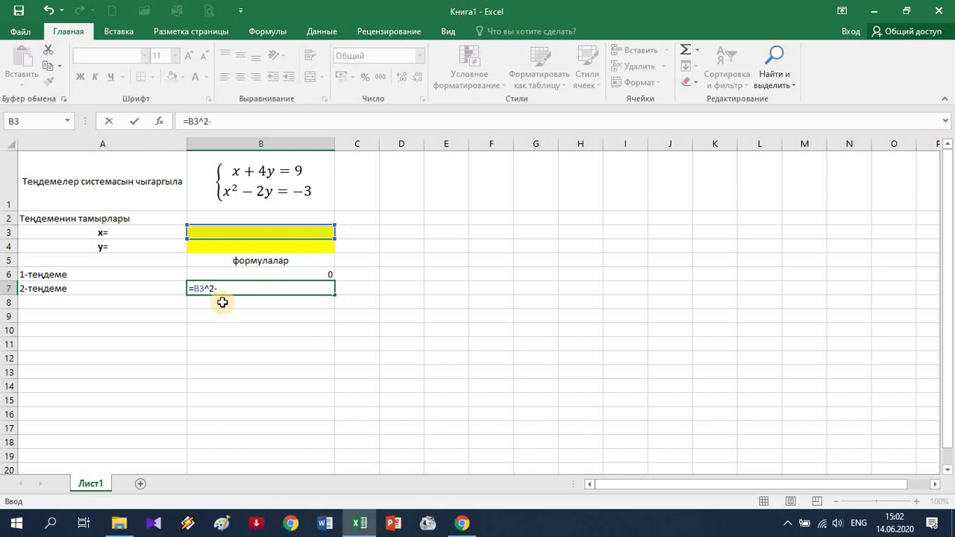
type("2")
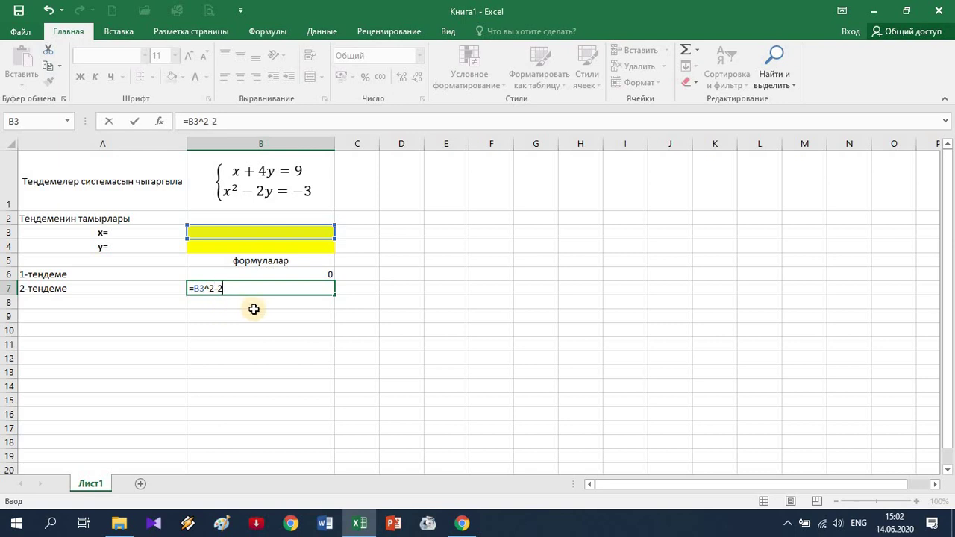
type("*")
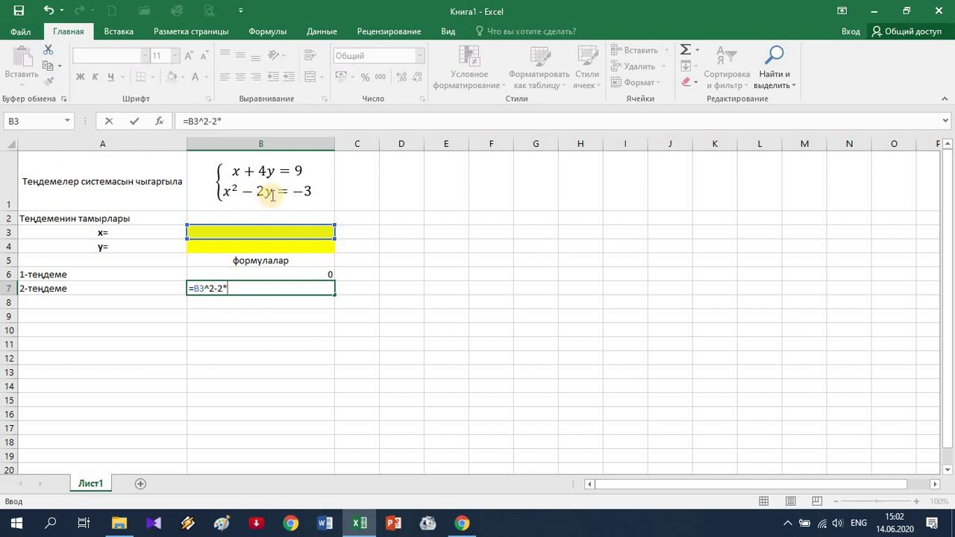
left_click(239, 247)
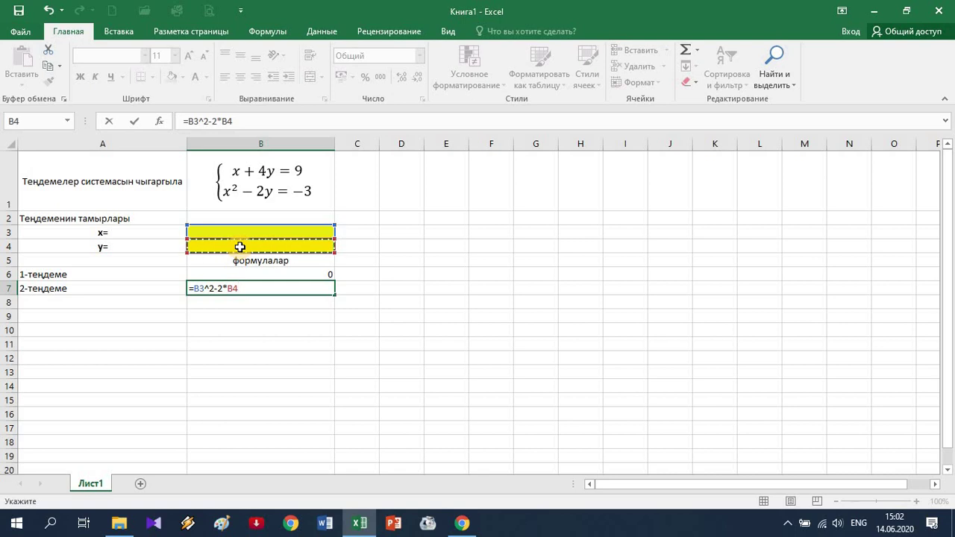
key("Return")
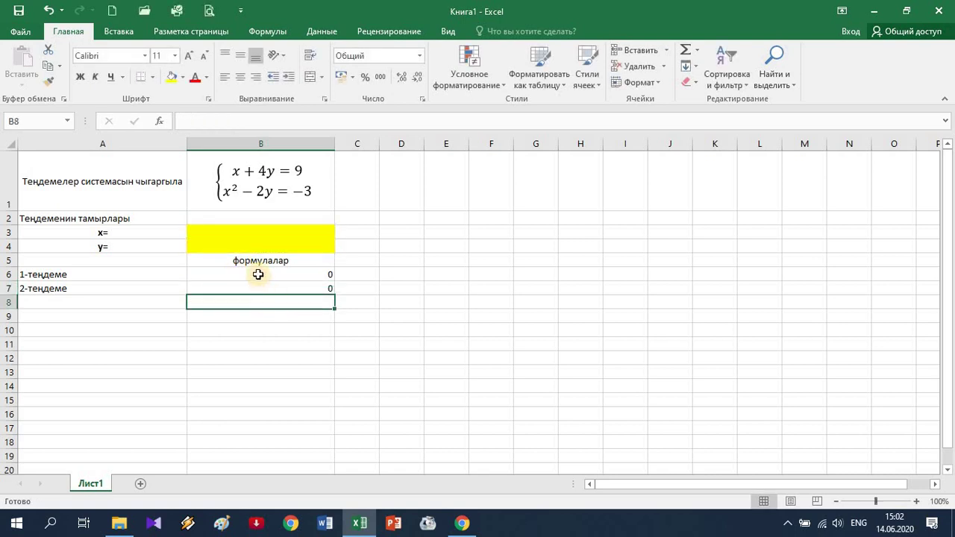
- Check the formulas in B6 and B7 and the root cells B3:B4 against the equation system
left_click(258, 274)
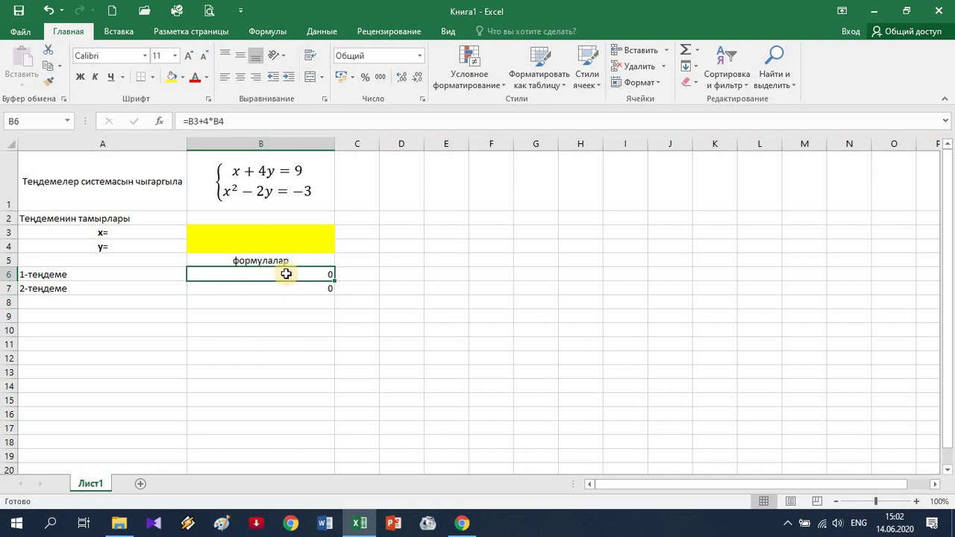
left_click(230, 235)
left_click(230, 247)
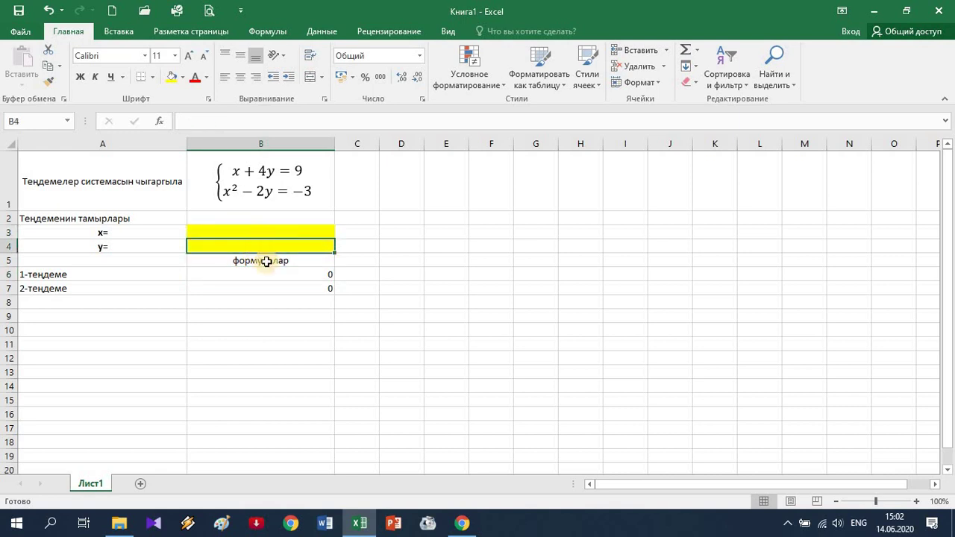
left_click(298, 273)
left_click(297, 288)
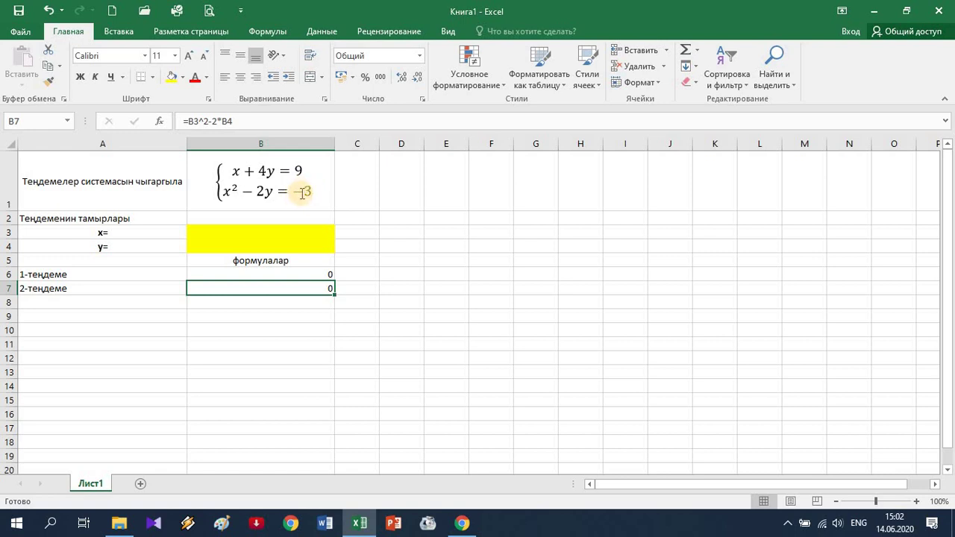
left_click(280, 273)
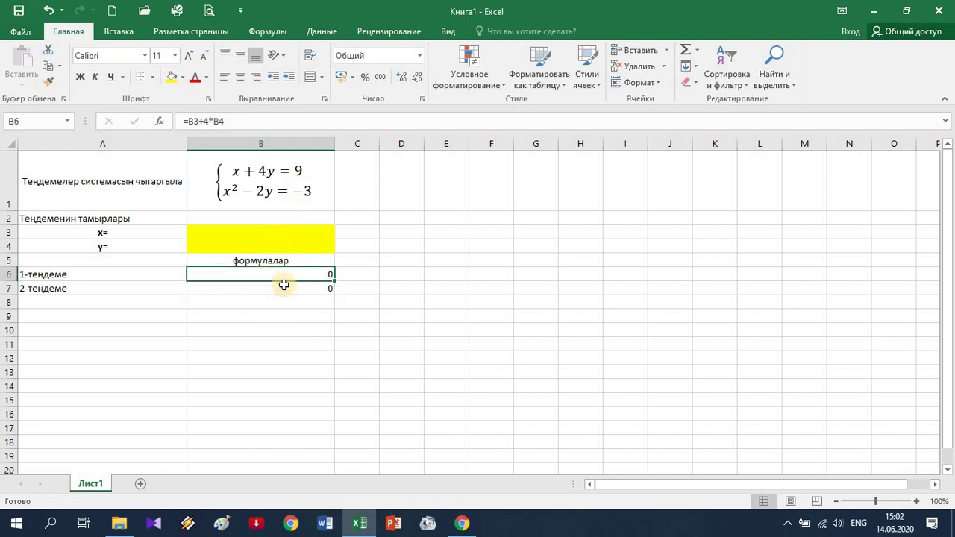
left_click(241, 273)
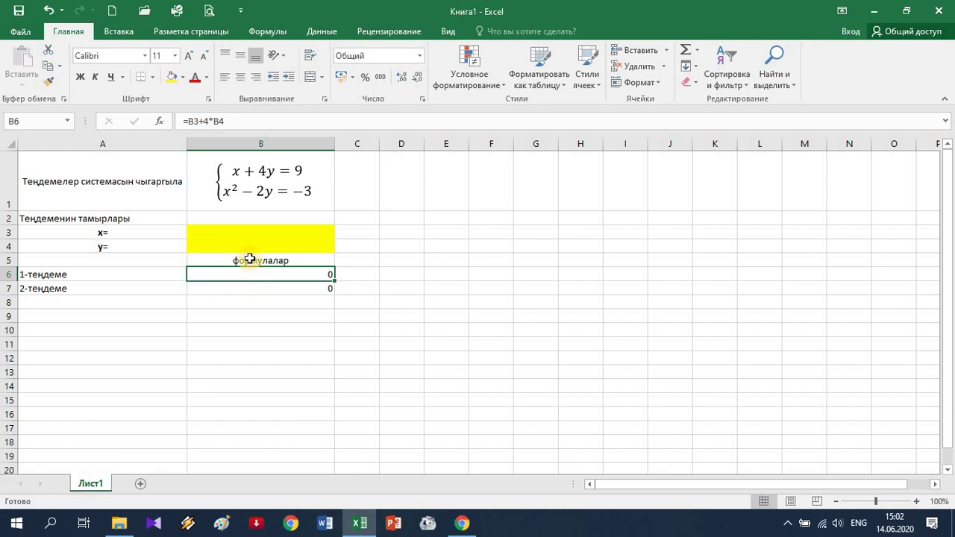
- Enable the Solver add-in (Поиск решения) through the Excel add-ins settings
left_click(329, 32)
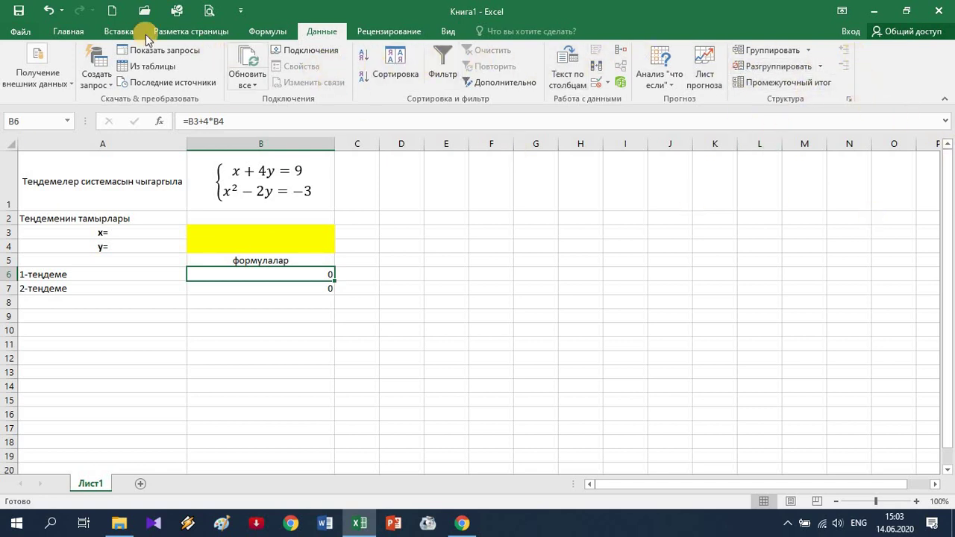
left_click(14, 35)
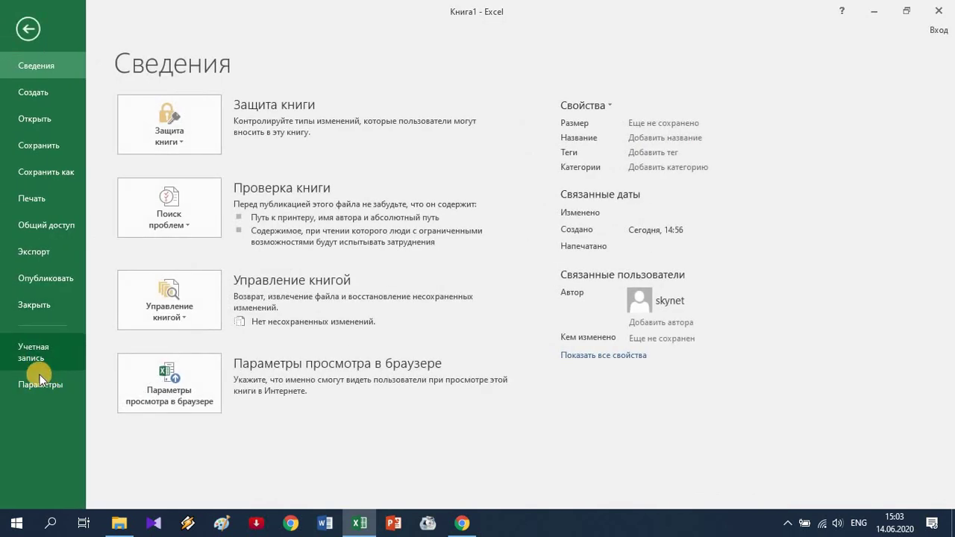
left_click(41, 385)
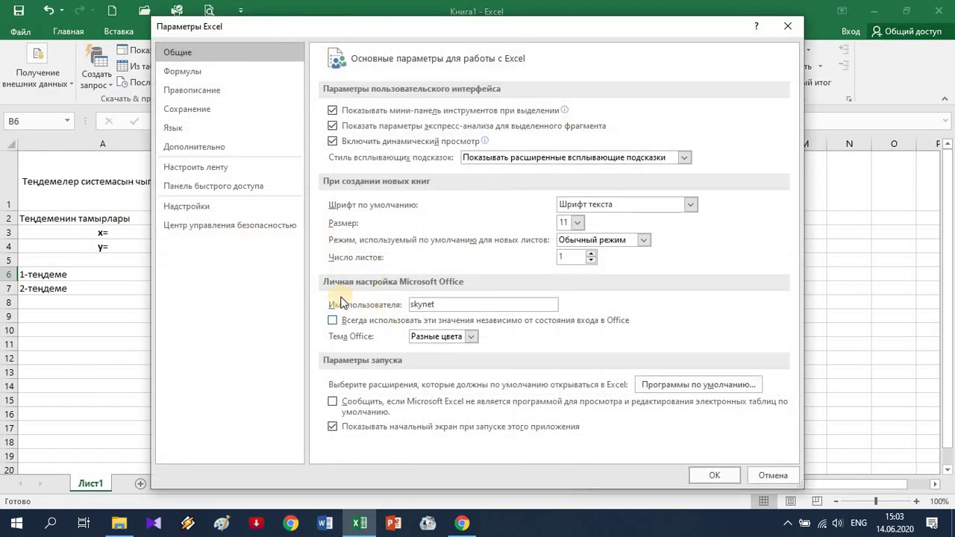
left_click(203, 206)
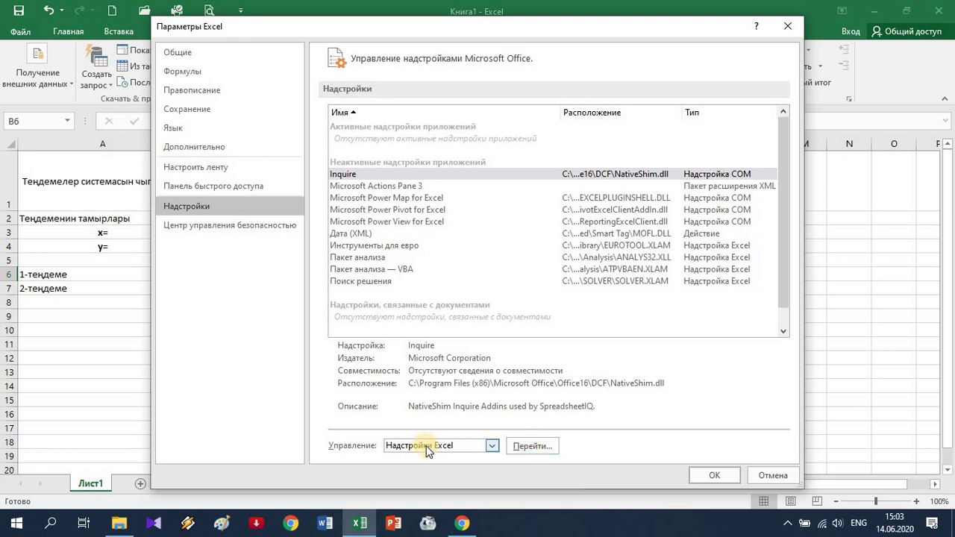
left_click(532, 447)
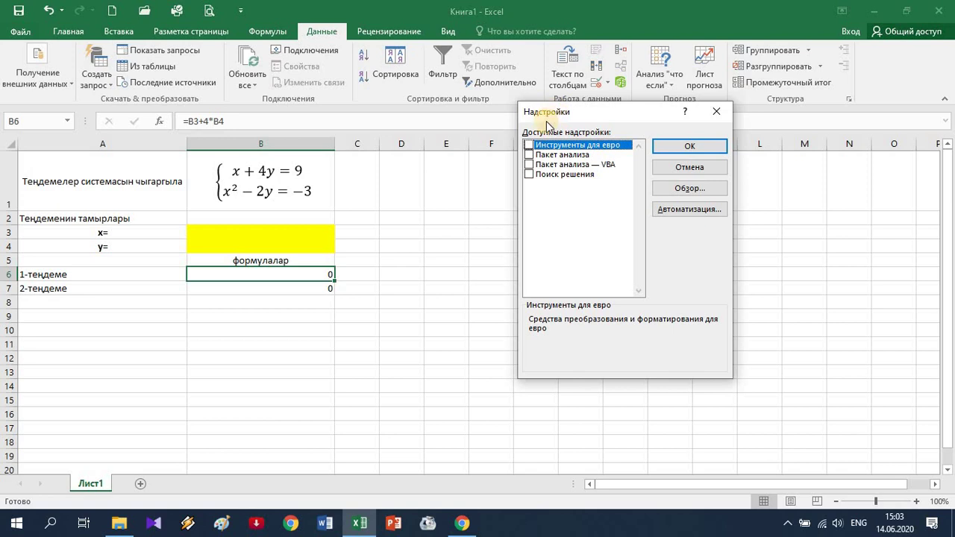
left_click(529, 176)
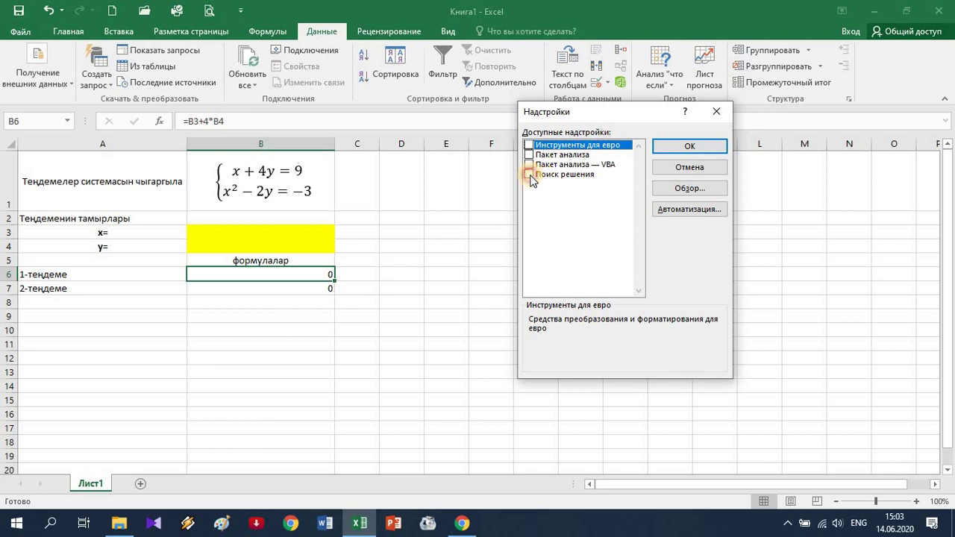
left_click(689, 147)
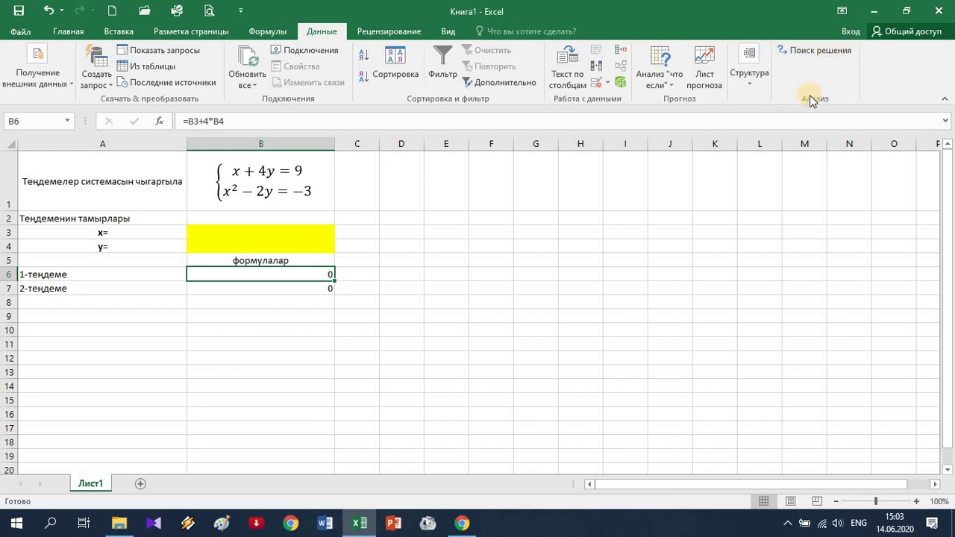
- Open Solver (Поиск решения) and set its objective cell to $B$6, the first equation's formula
left_click(808, 51)
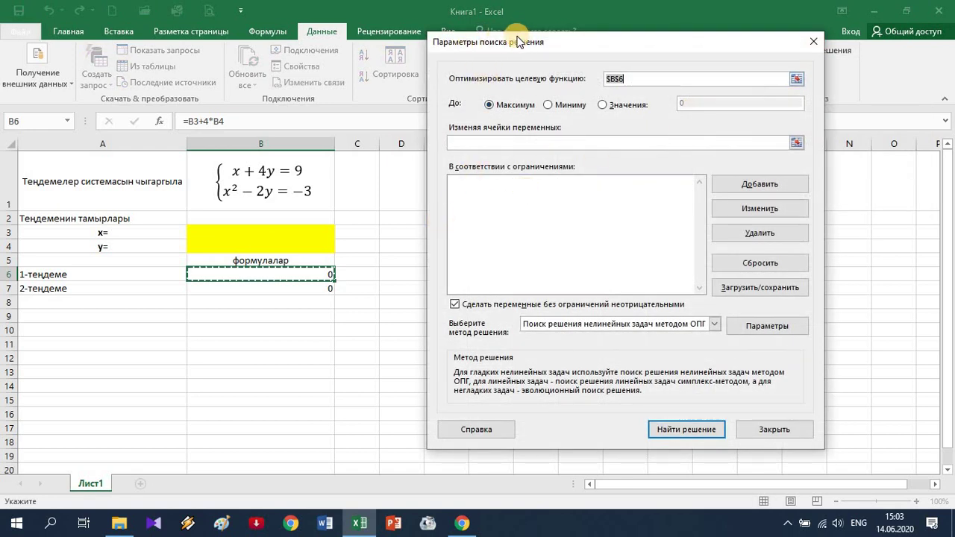
left_click(629, 80)
double_click(621, 80)
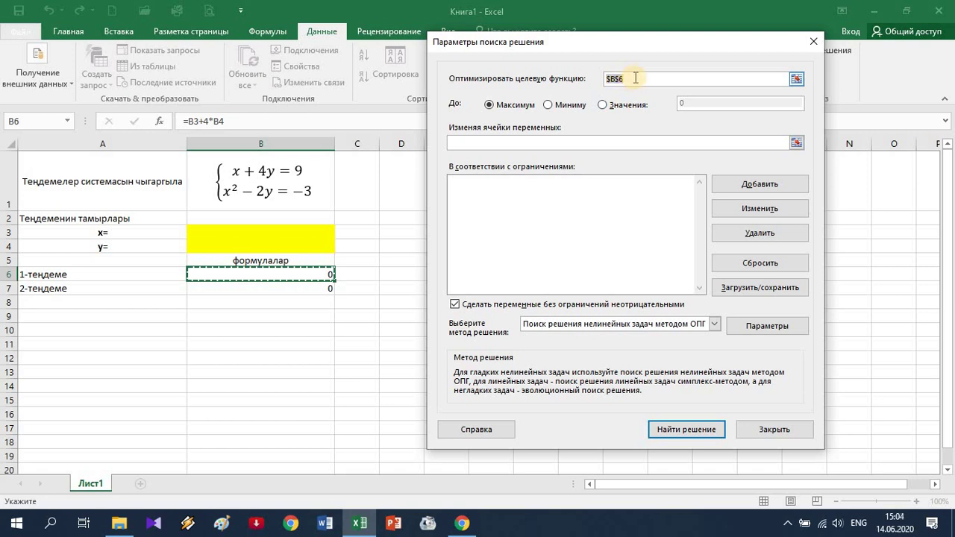
left_click(798, 80)
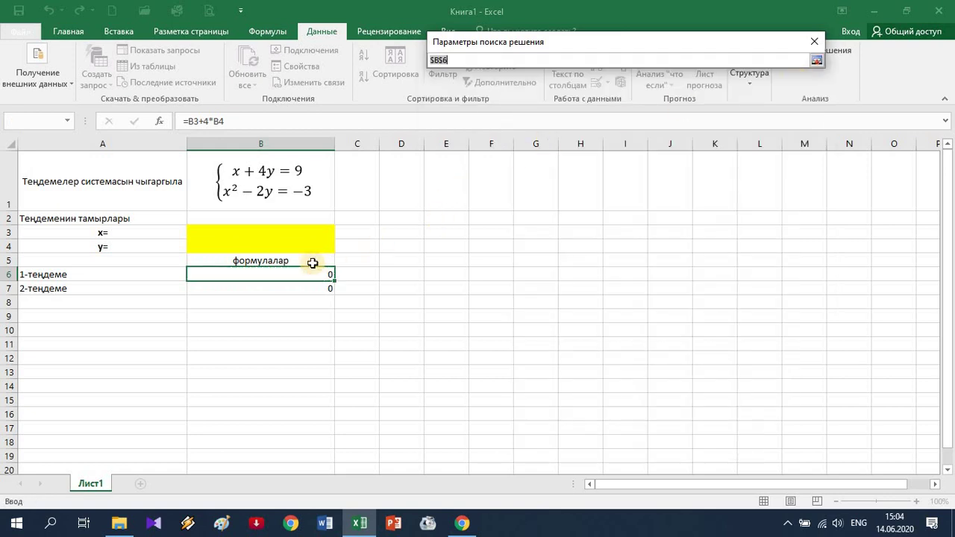
left_click(270, 276)
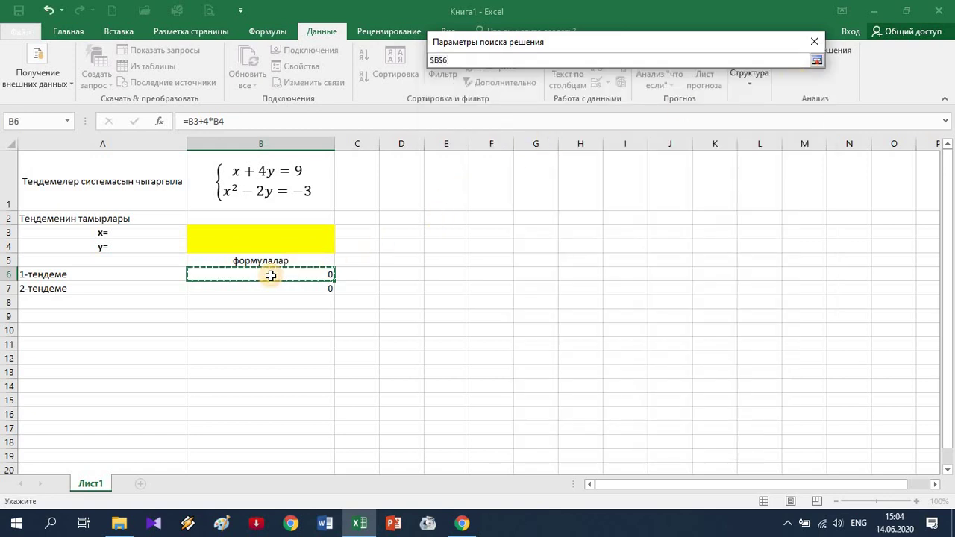
key("Return")
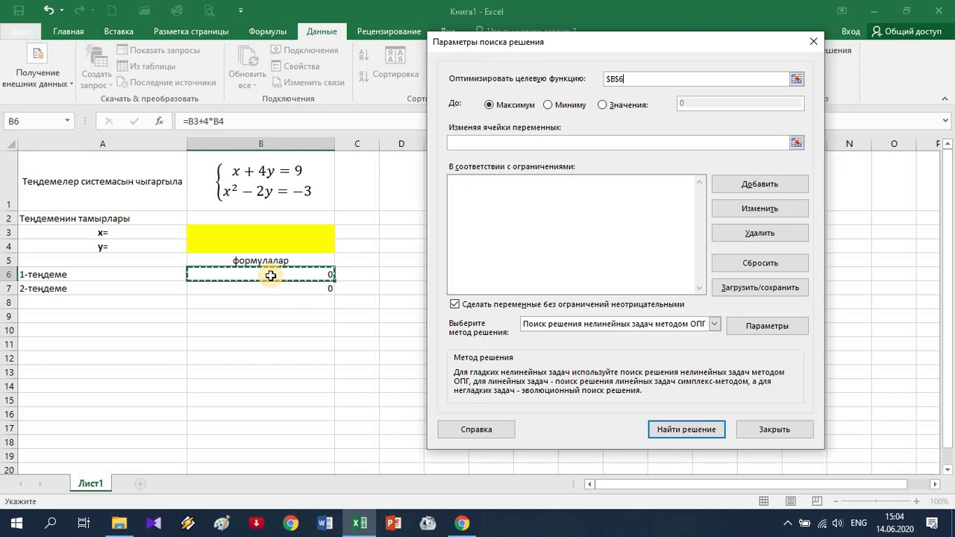
- Set the Solver objective to reach the specific value 9
left_click(625, 81)
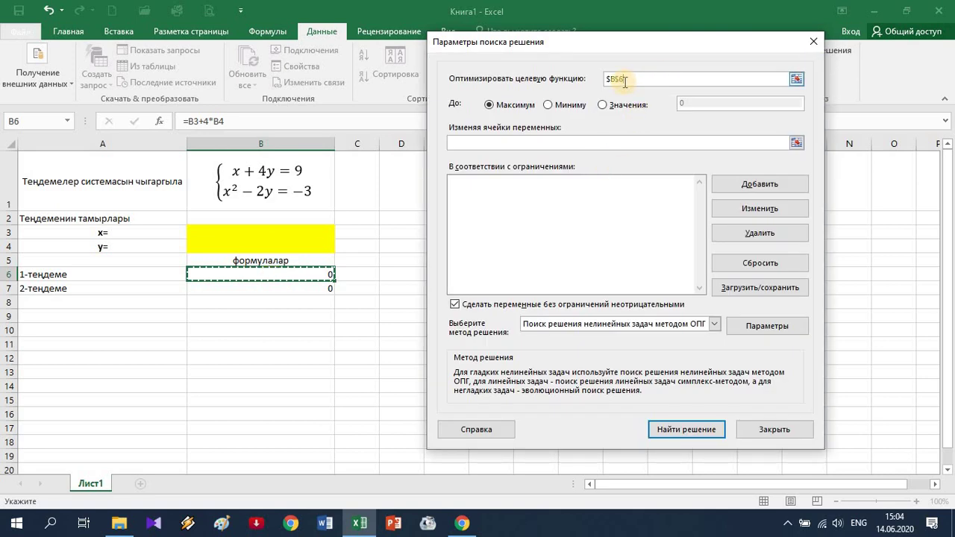
left_click(605, 105)
left_click(688, 104)
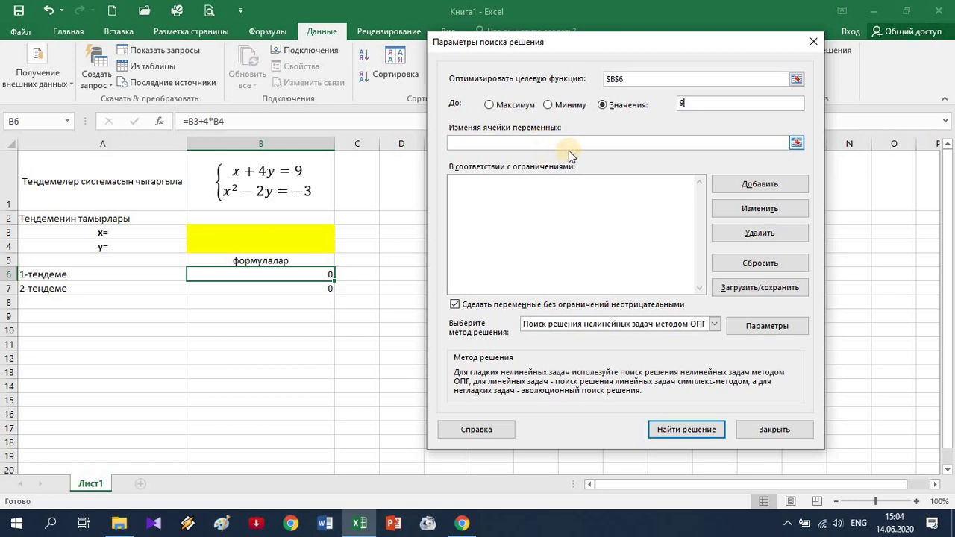
- Assign the yellow root cells $B$3:$B$4 as the Solver's changing variable cells
left_click(796, 142)
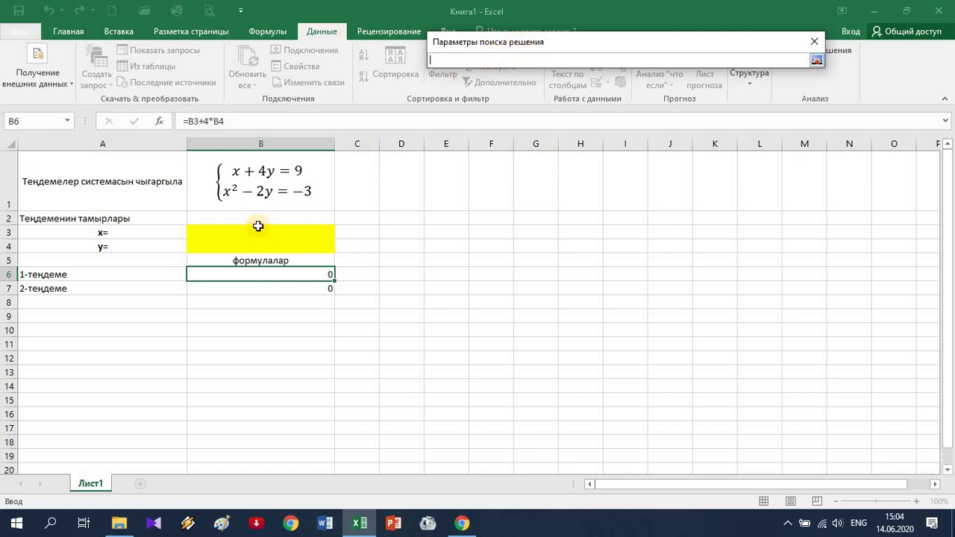
left_click_drag(257, 225, 257, 247)
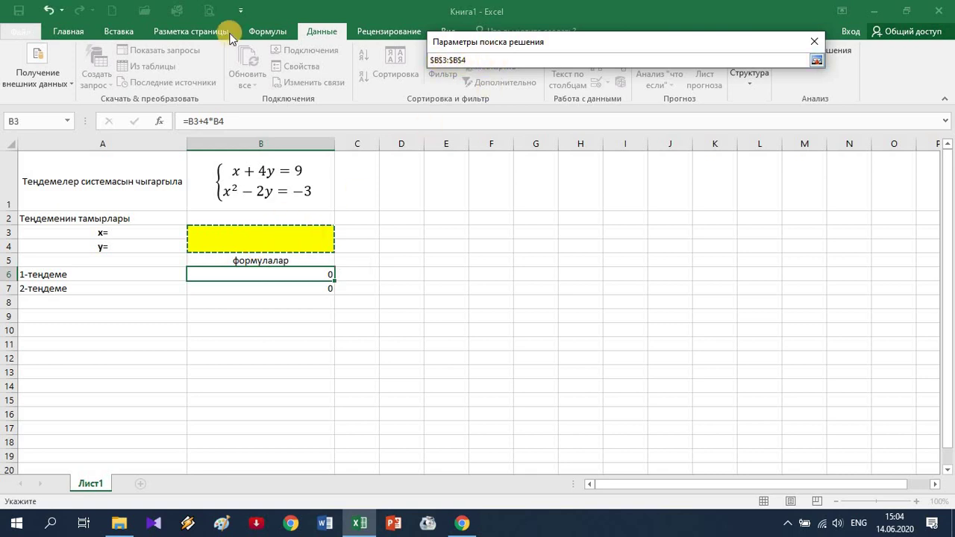
key("Return")
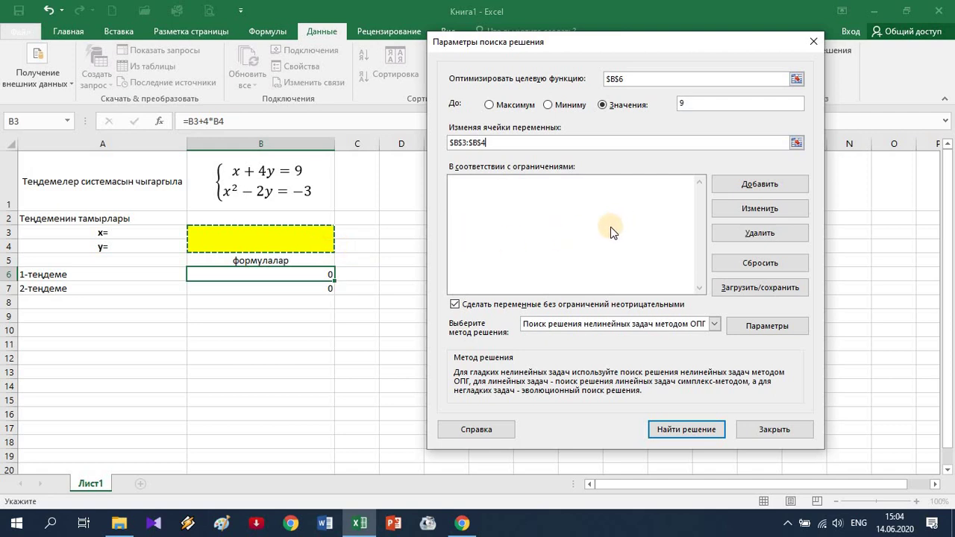
- Add a Solver constraint requiring the second equation's cell $B$7 to equal -3
left_click(754, 184)
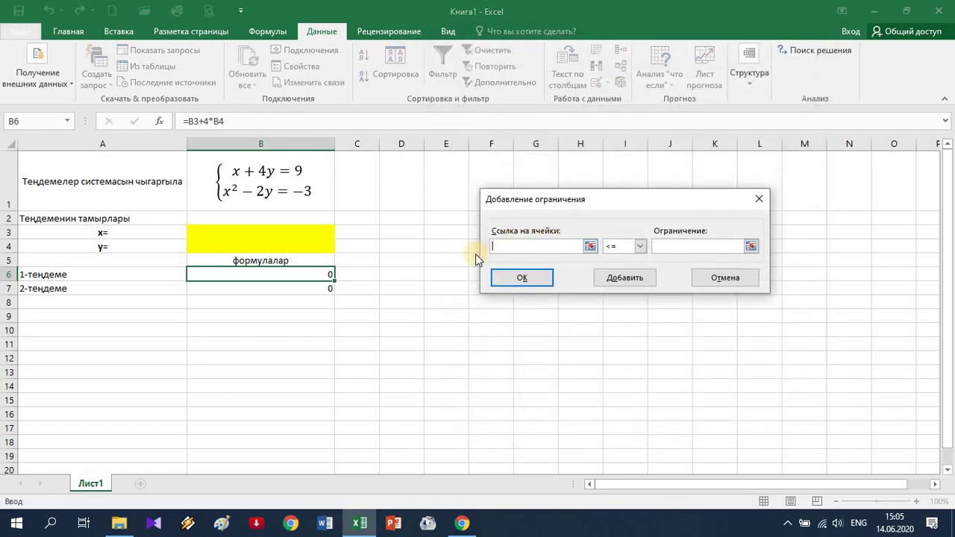
left_click(243, 291)
left_click(243, 290)
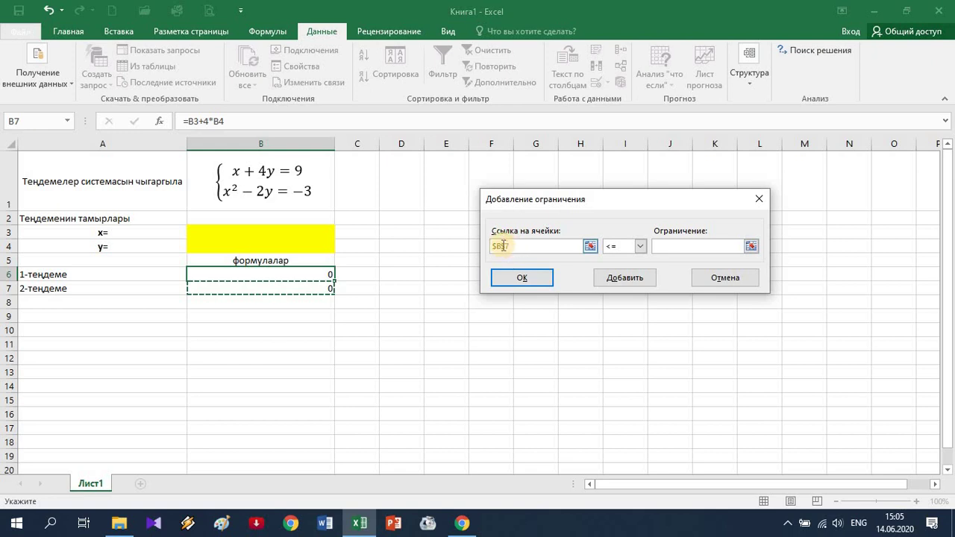
left_click(641, 247)
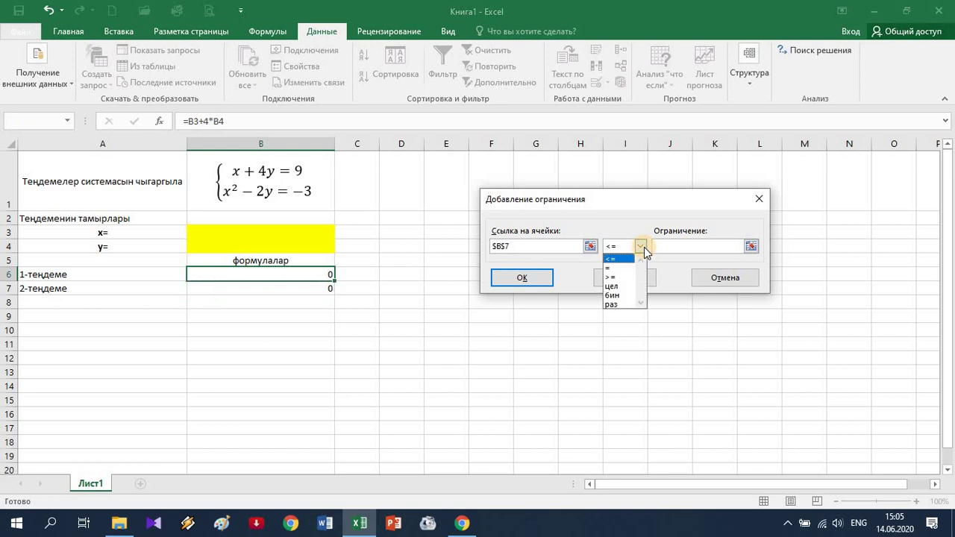
left_click(611, 269)
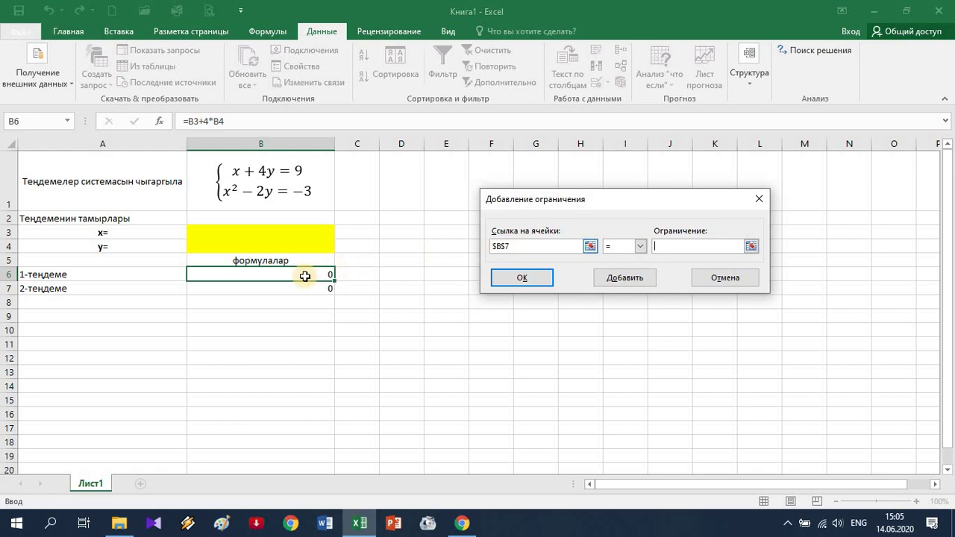
left_click(276, 292)
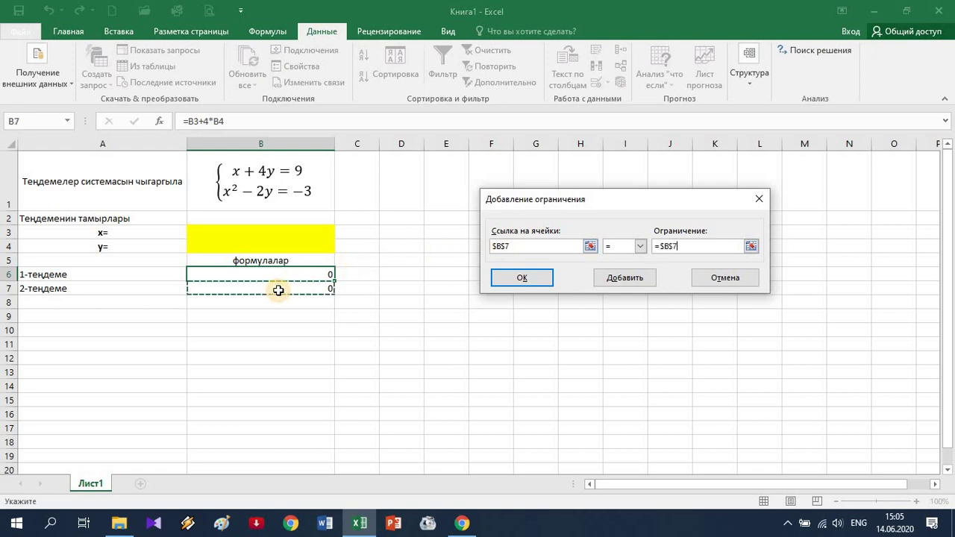
left_click(693, 246)
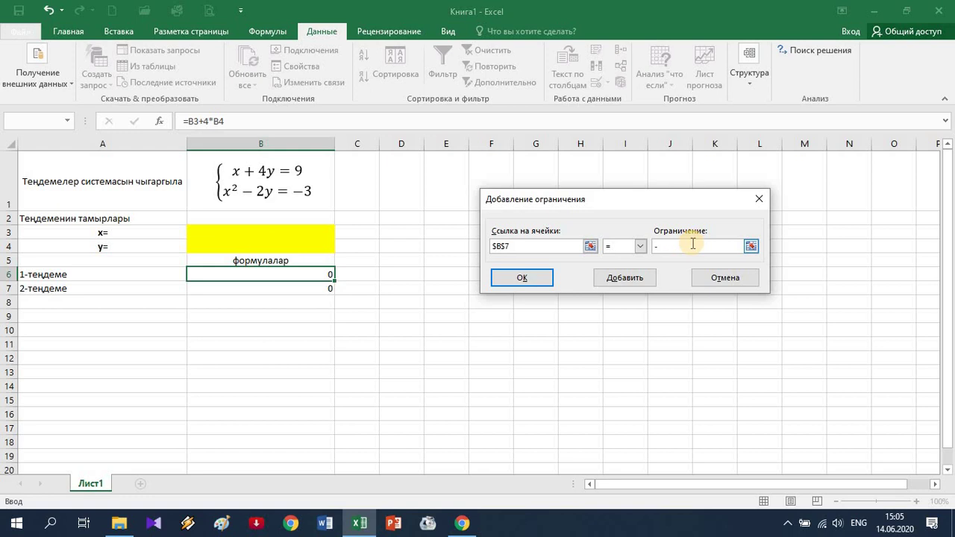
left_click(522, 278)
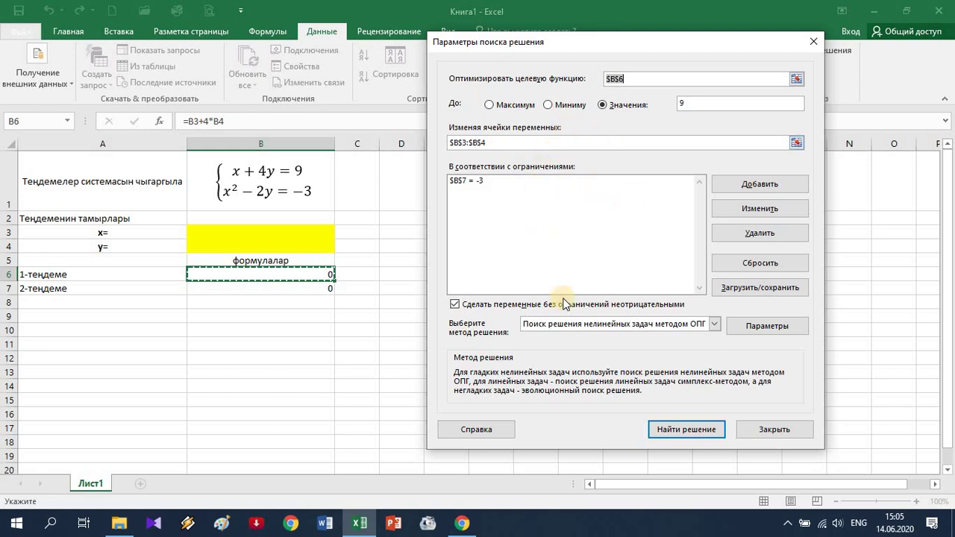
- Run Solver, keep the found solution, and inspect the root values in B3 and B4
left_click(690, 433)
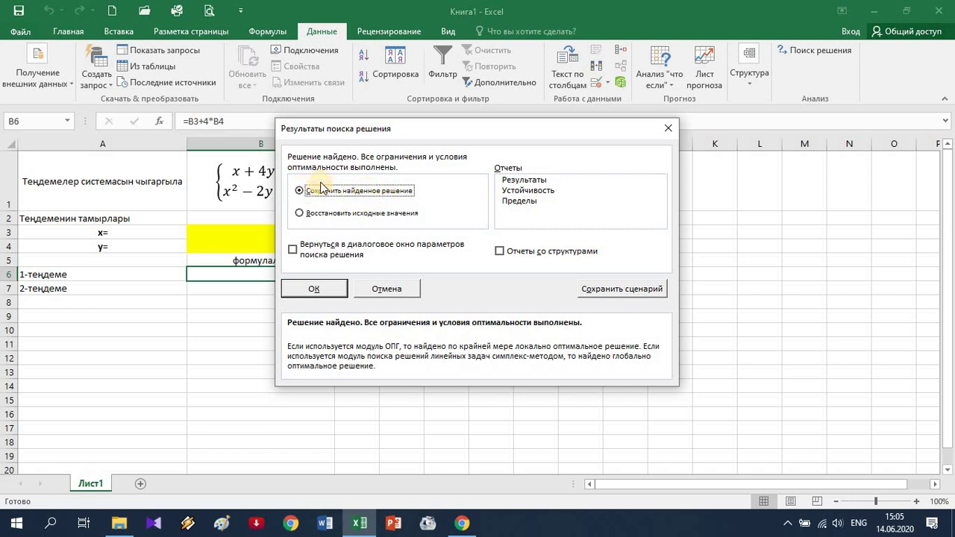
left_click(315, 289)
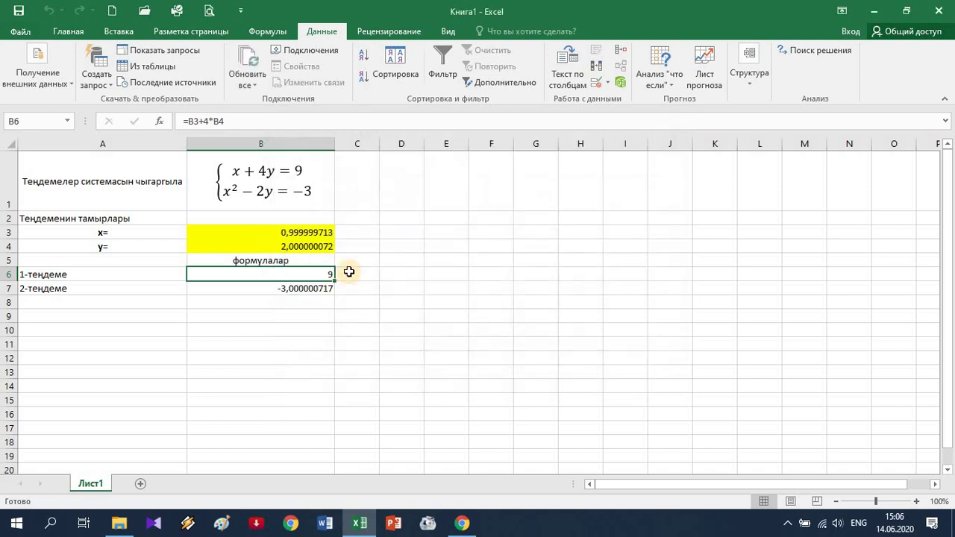
left_click(289, 233)
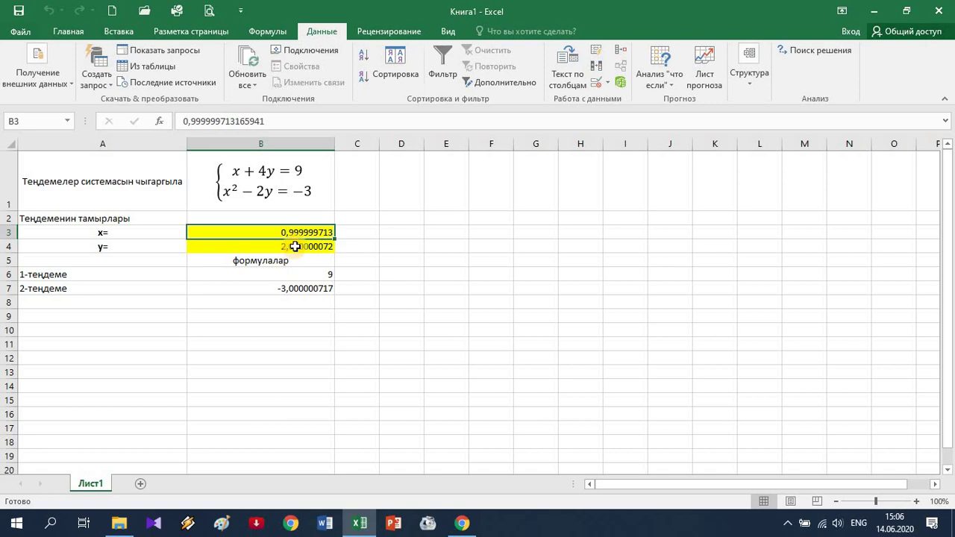
key("Down")
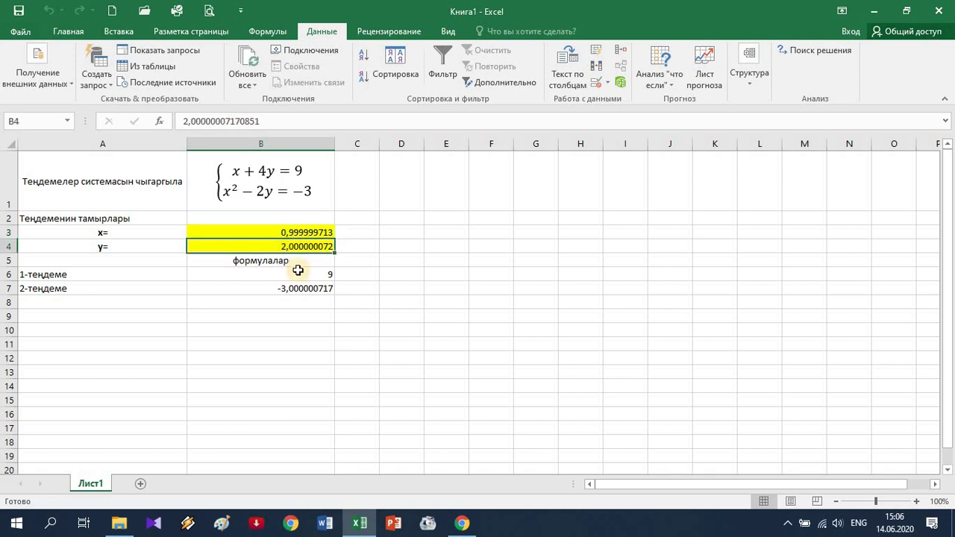
- Reduce the displayed decimals of the x root in B3 to zero decimal places
left_click(298, 231)
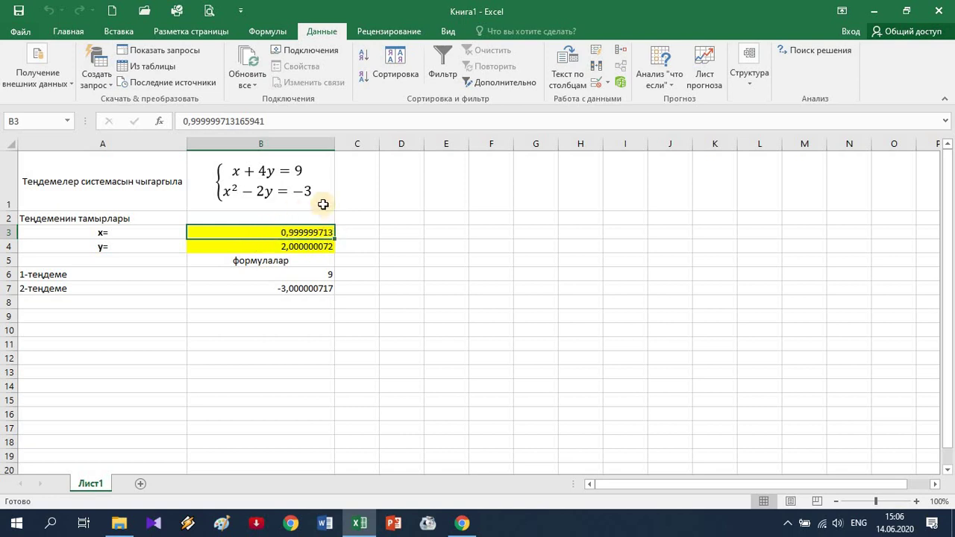
left_click(76, 32)
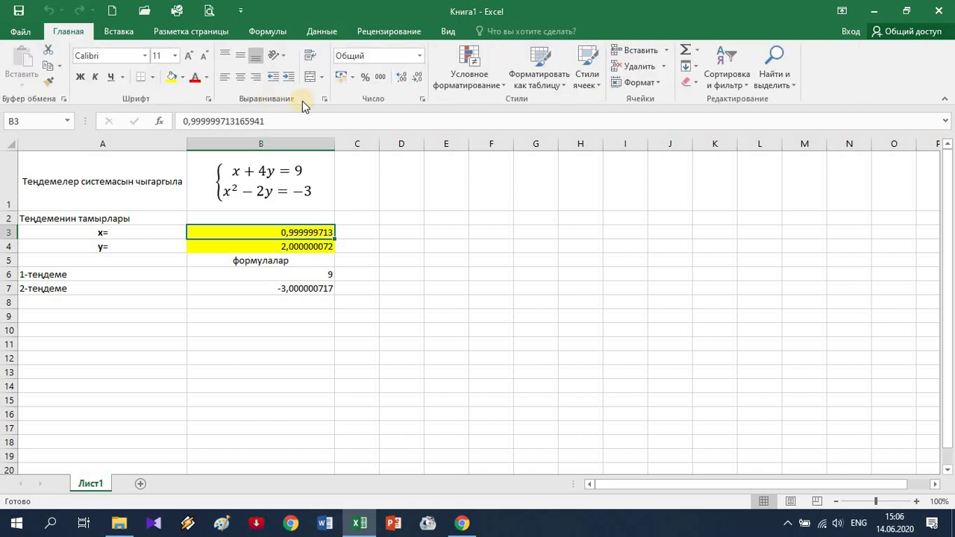
left_click(418, 80)
left_click(418, 79)
left_click(418, 80)
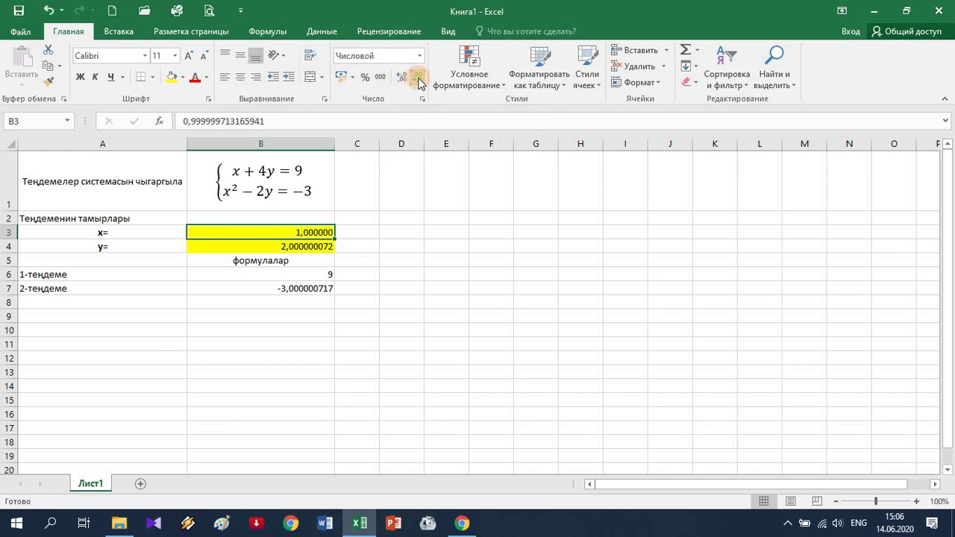
left_click(418, 80)
left_click(418, 80)
left_click(418, 80)
left_click(418, 79)
left_click(419, 80)
left_click(418, 79)
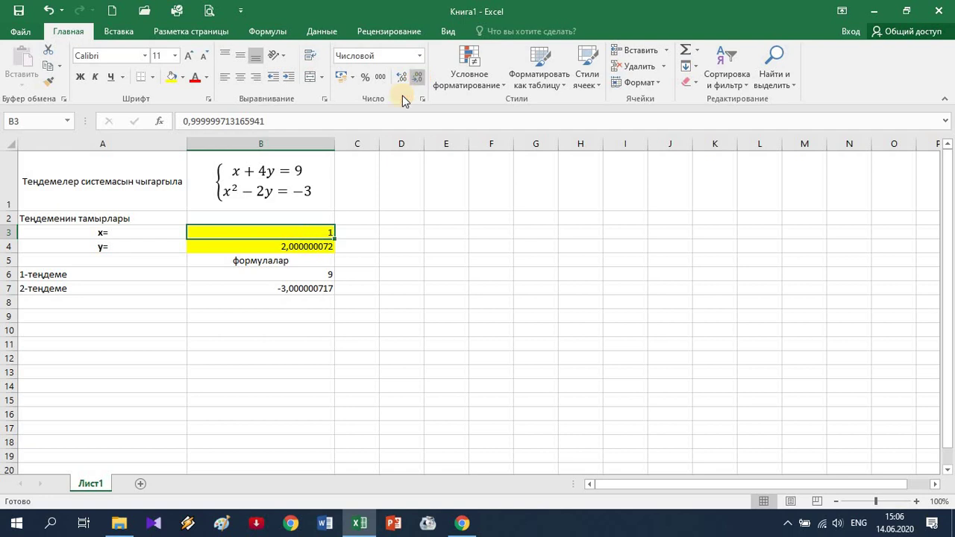
- Reduce the displayed decimals of the y root in B4 to zero decimal places
left_click(310, 251)
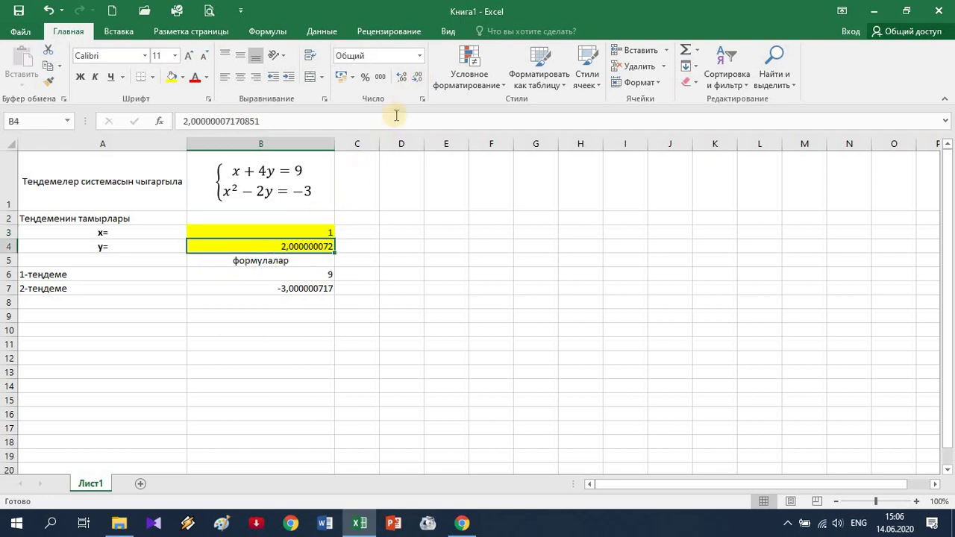
left_click(418, 80)
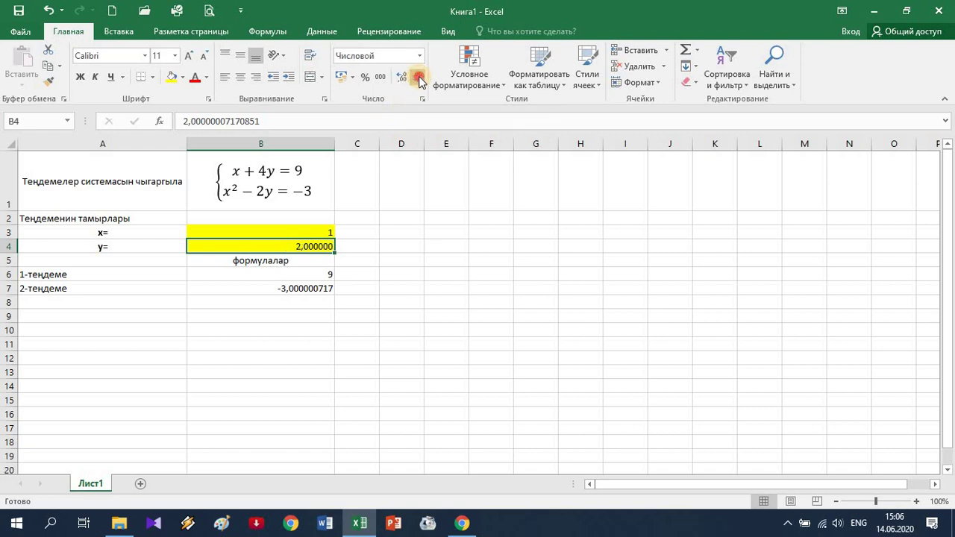
left_click(419, 79)
left_click(419, 79)
- Reduce the displayed decimals of the second equation's result in B7 to zero decimal places
left_click(306, 274)
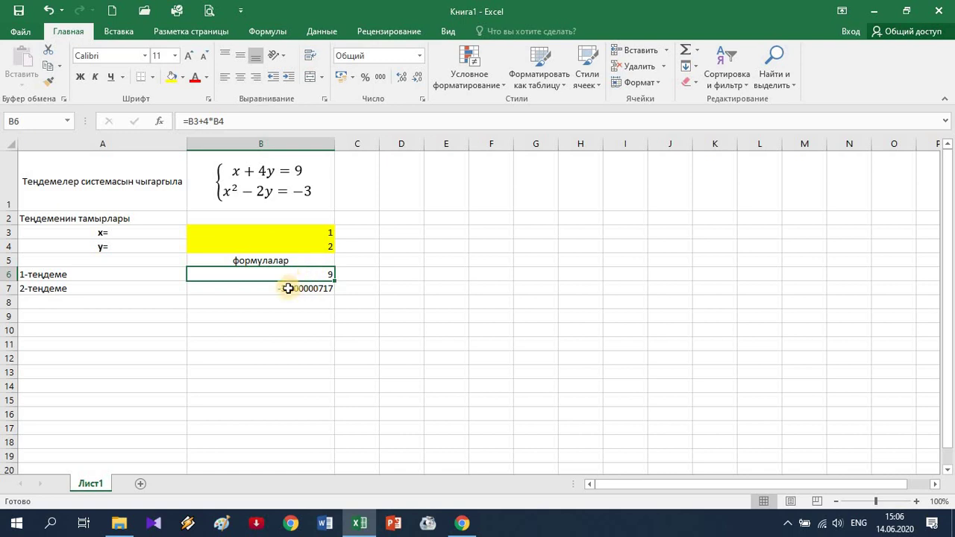
left_click(296, 291)
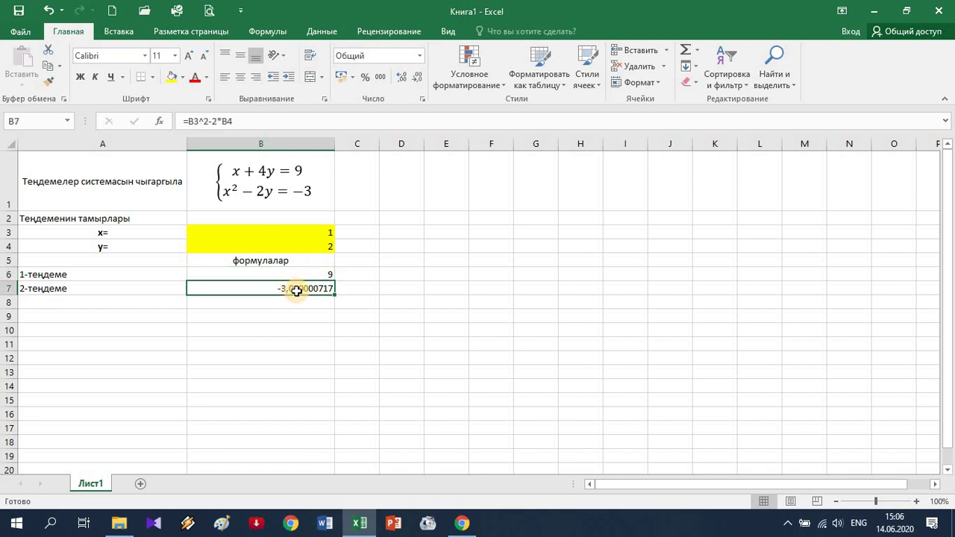
left_click(417, 78)
left_click(417, 78)
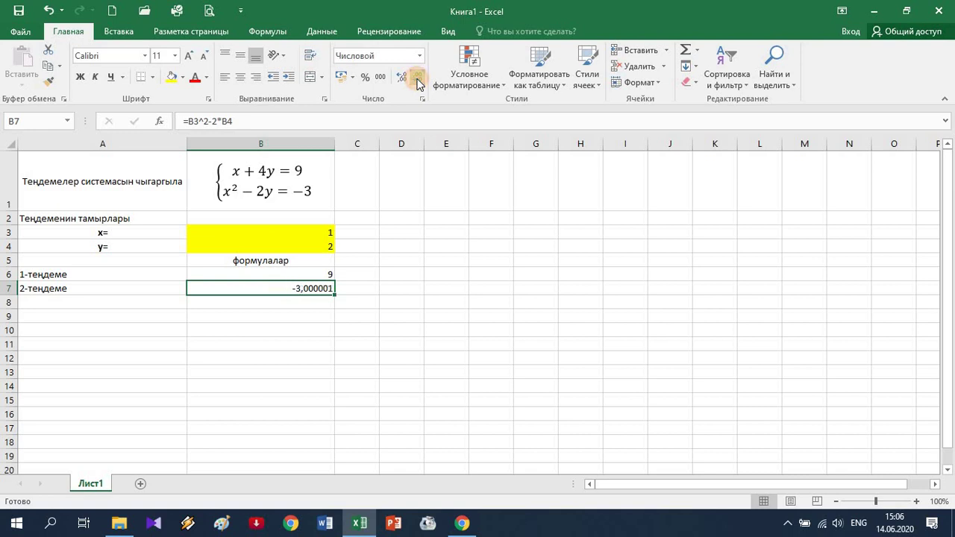
left_click(417, 78)
left_click(417, 78)
left_click(417, 81)
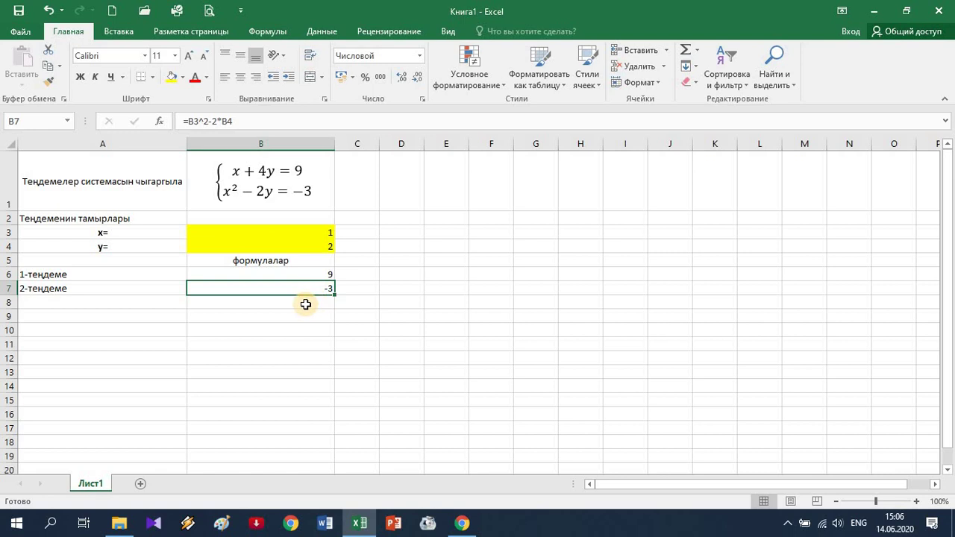
- Check the roots in B3:B4 and the formula results in B6:B7 against the right-hand sides of the equation system
left_click(266, 233)
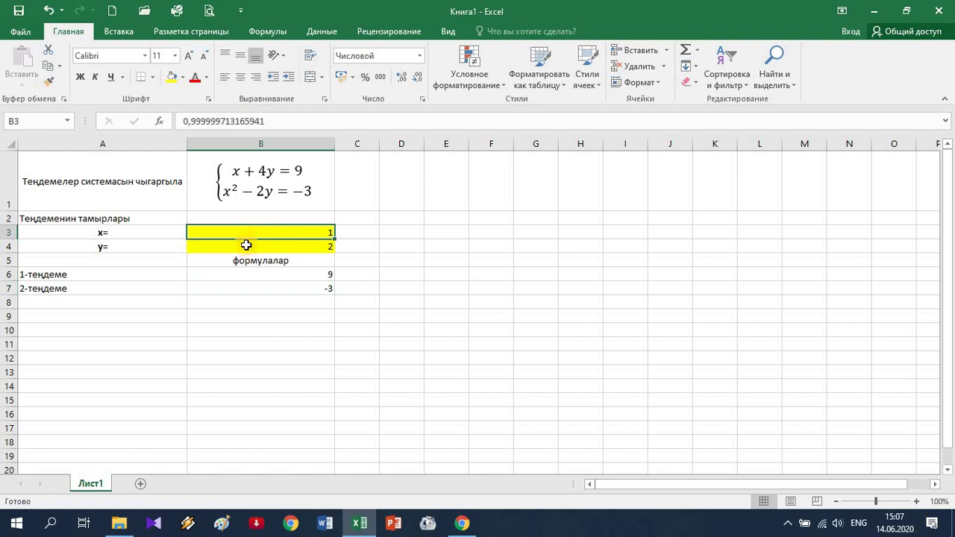
left_click(274, 248)
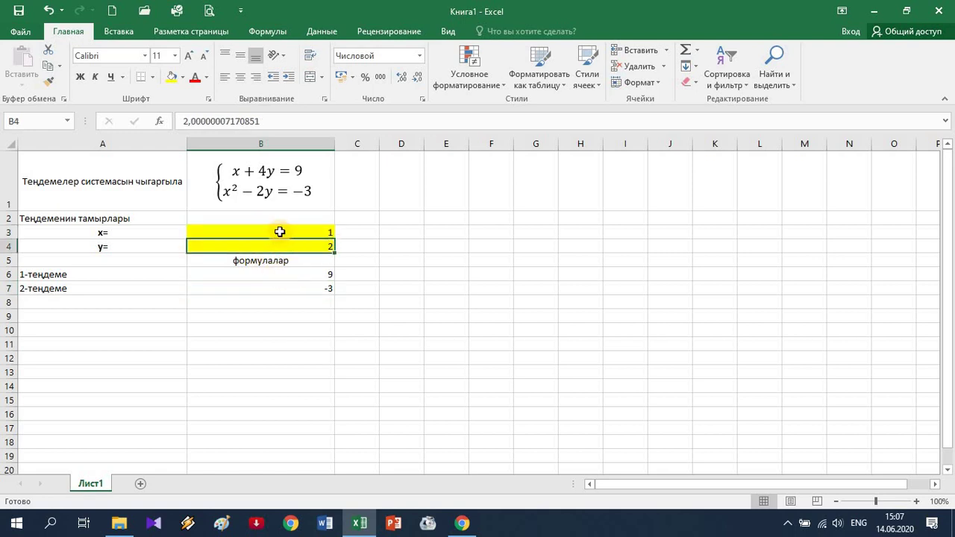
left_click(279, 232)
left_click(273, 250)
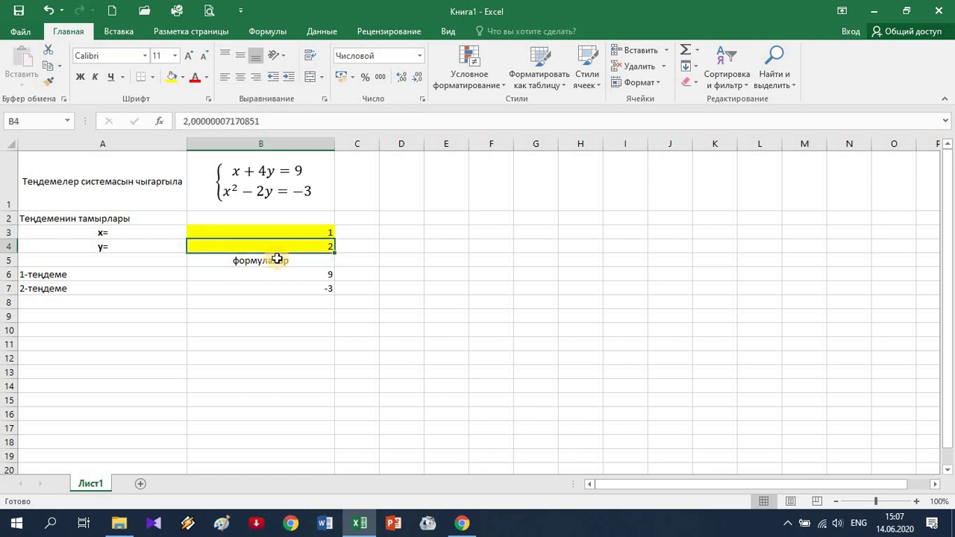
left_click(281, 274)
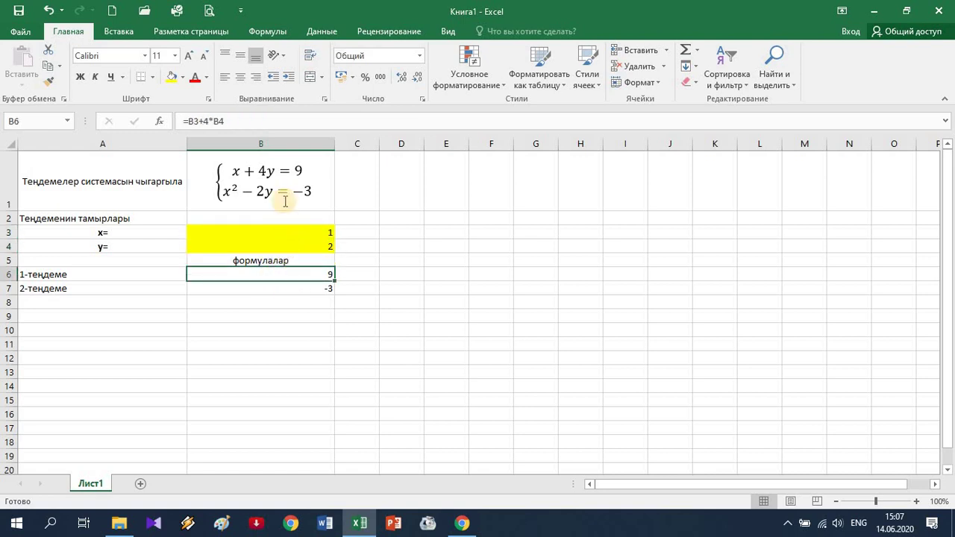
left_click(304, 287)
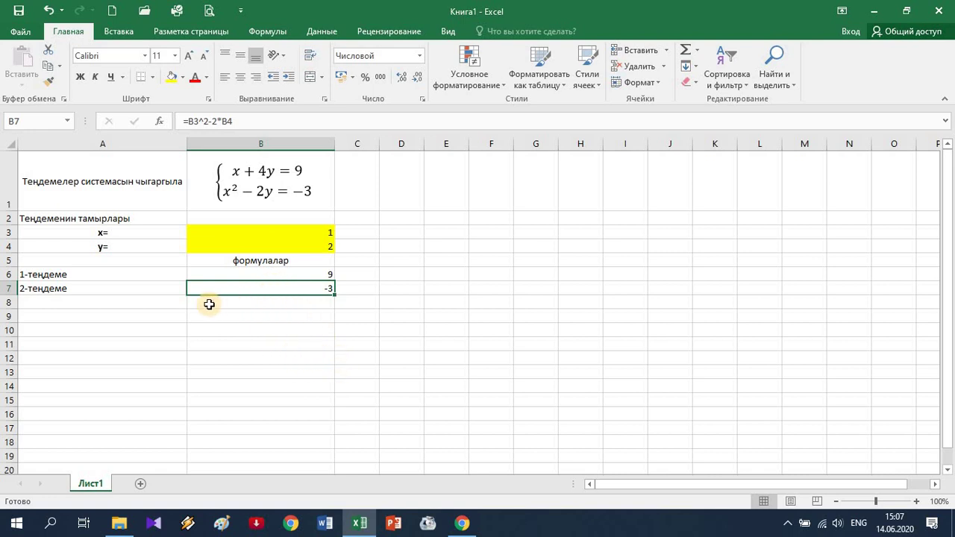
- Format the first equation's label in A6 with a light blue font color and bold text
left_click(55, 275)
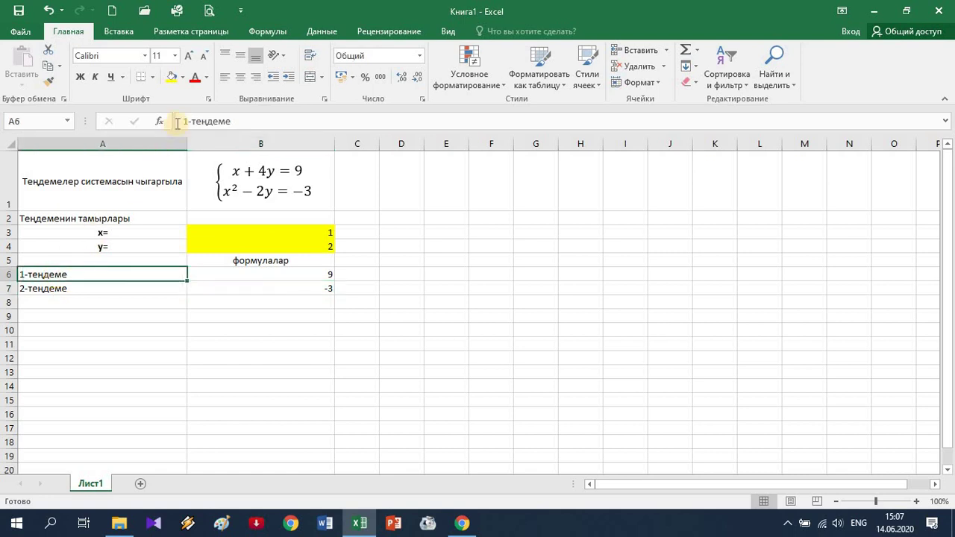
left_click(183, 78)
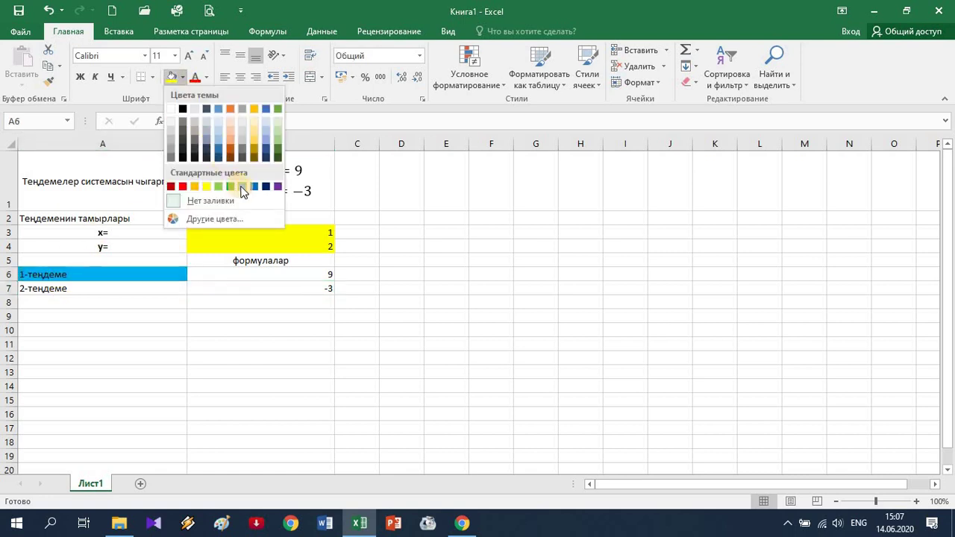
left_click(109, 288)
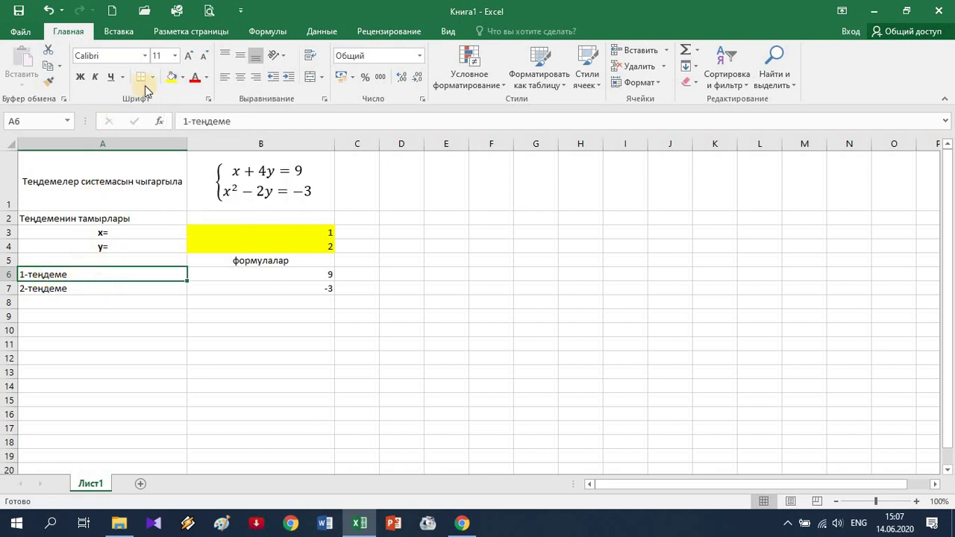
left_click(206, 76)
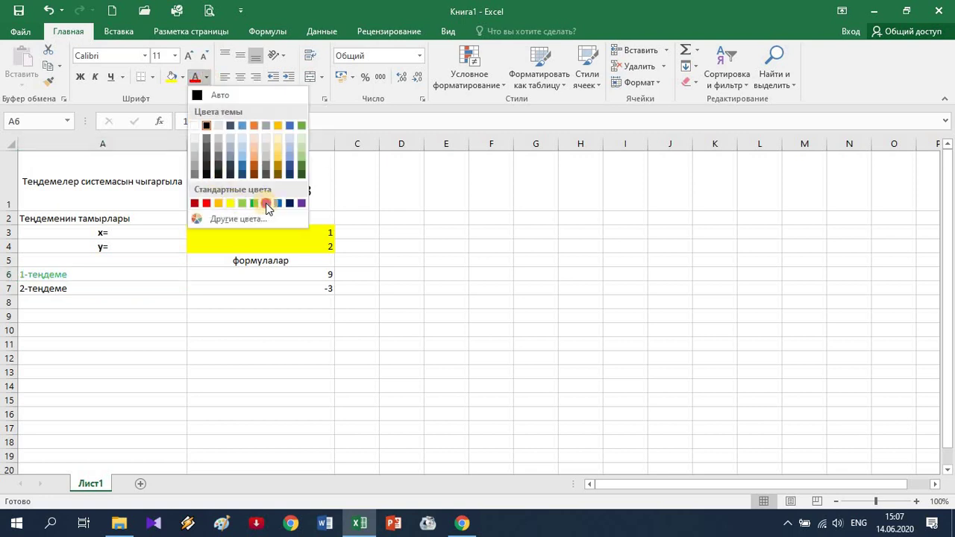
left_click(265, 203)
left_click(87, 80)
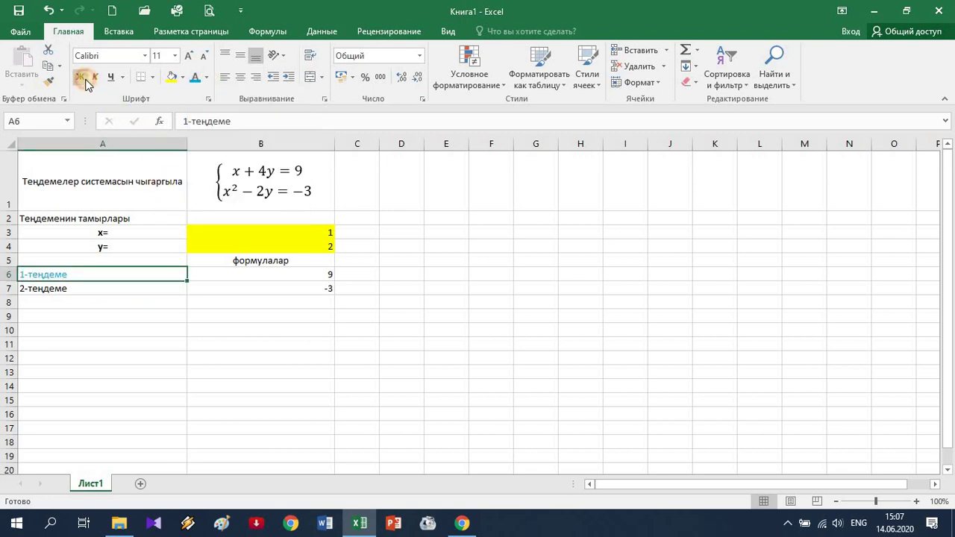
- Format the second equation's label in A7 with a red font color and bold text
left_click(87, 289)
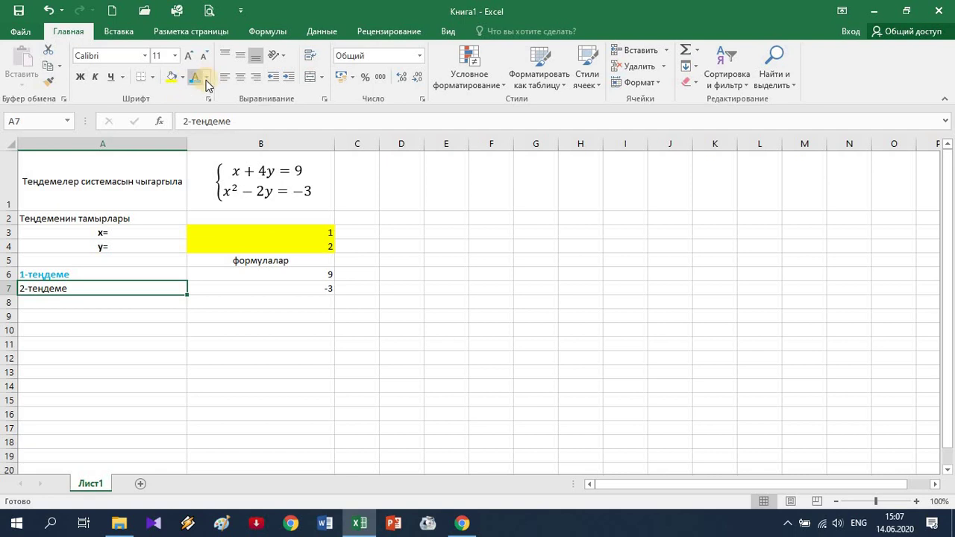
left_click(206, 77)
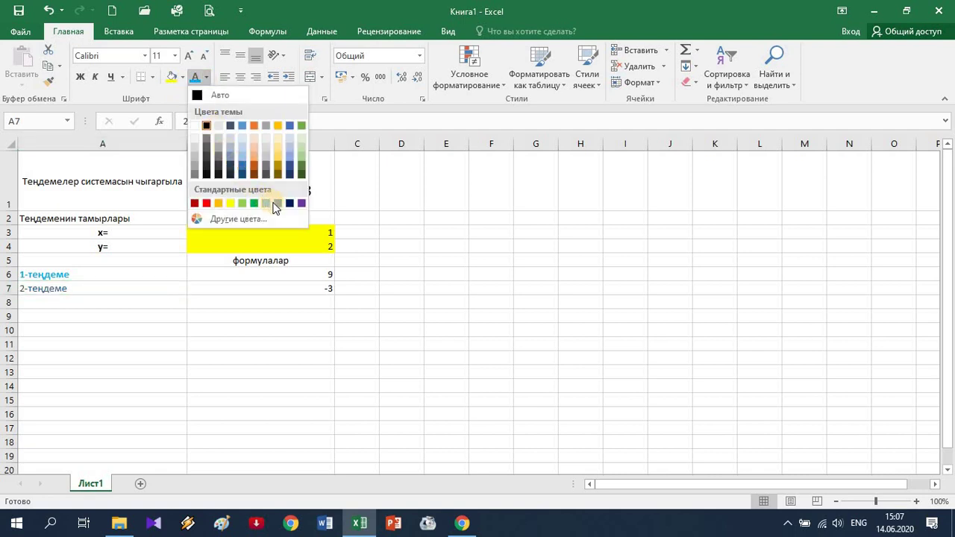
left_click(206, 204)
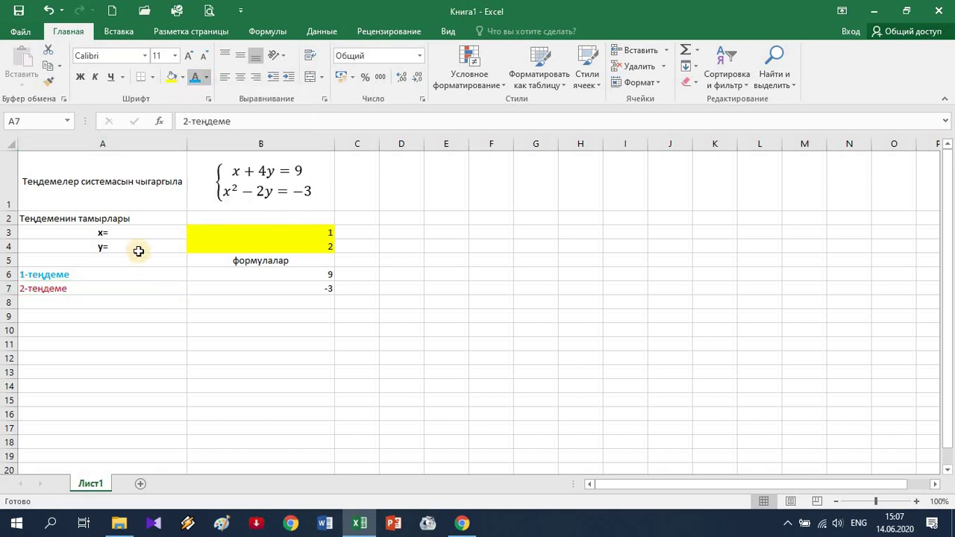
- Set the font color of the first equation's result in B6 to light blue and the second's in B7 to red
left_click(233, 274)
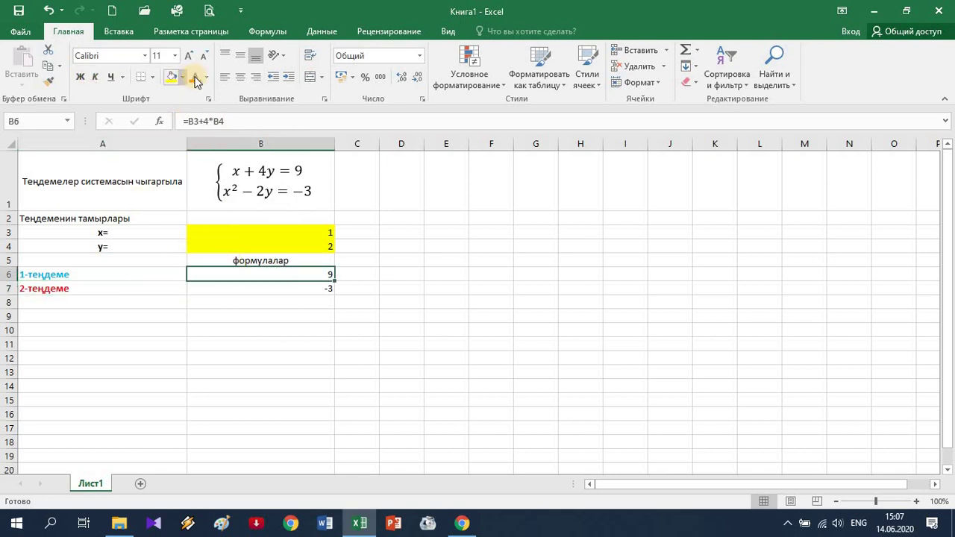
left_click(207, 86)
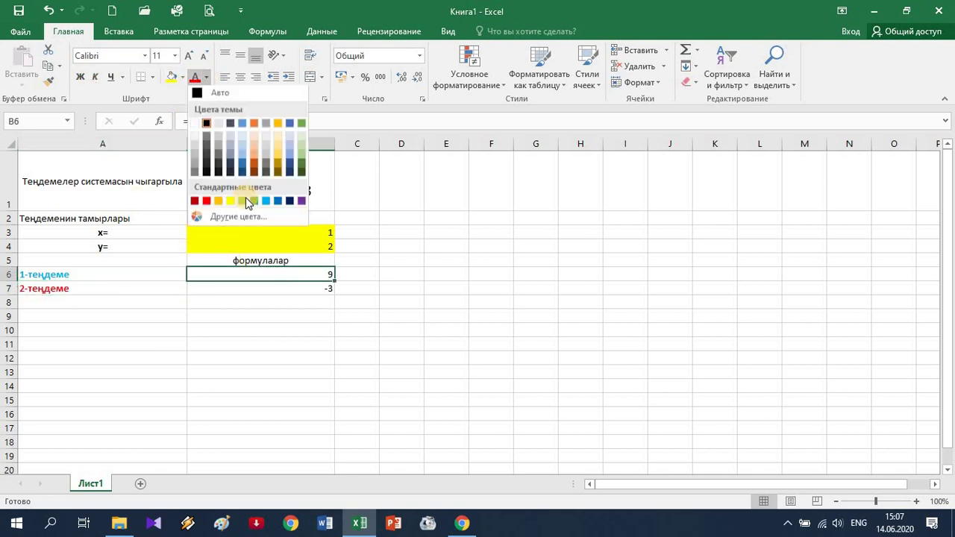
left_click(265, 203)
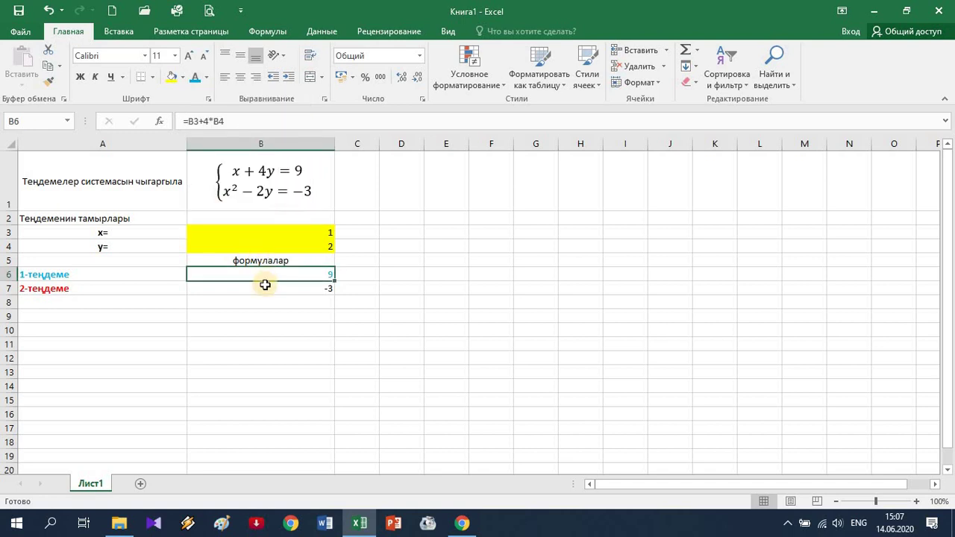
left_click(265, 286)
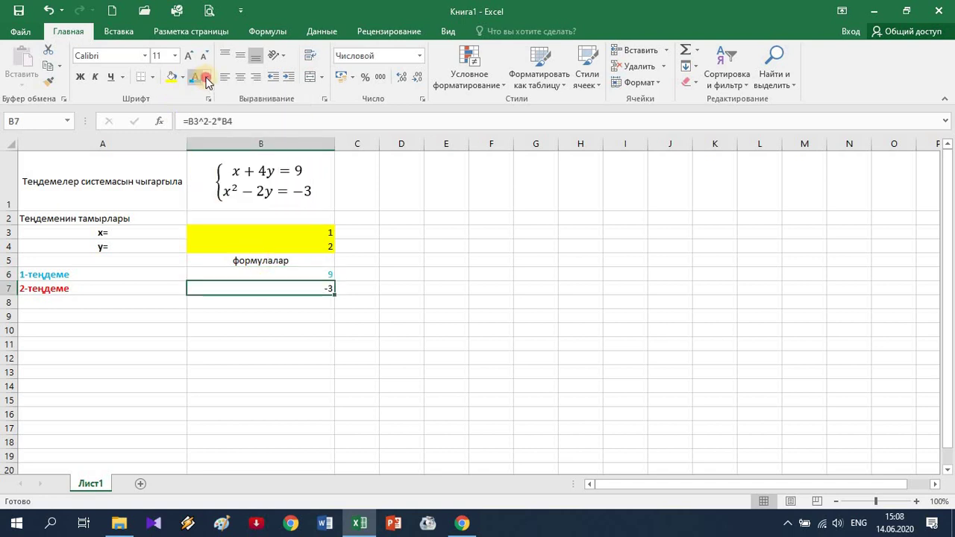
left_click(206, 77)
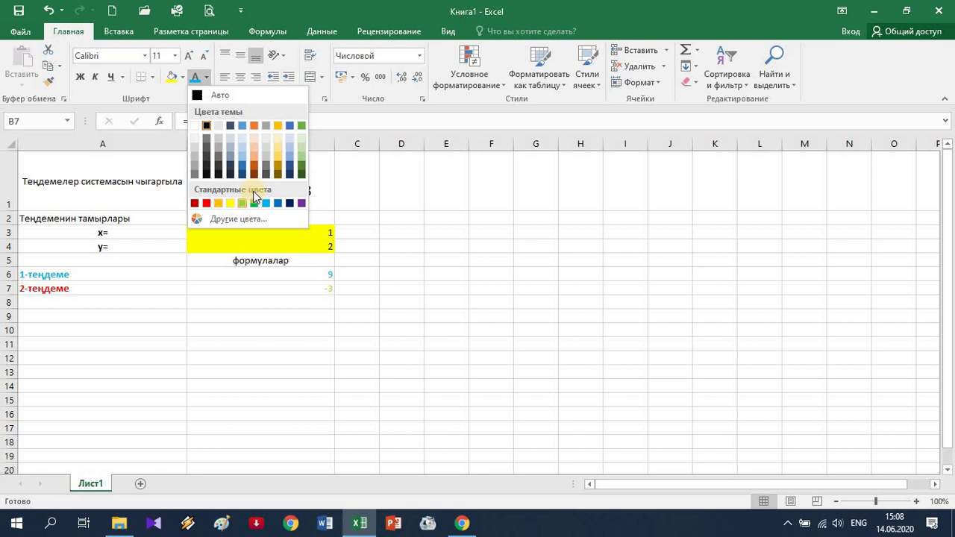
left_click(208, 209)
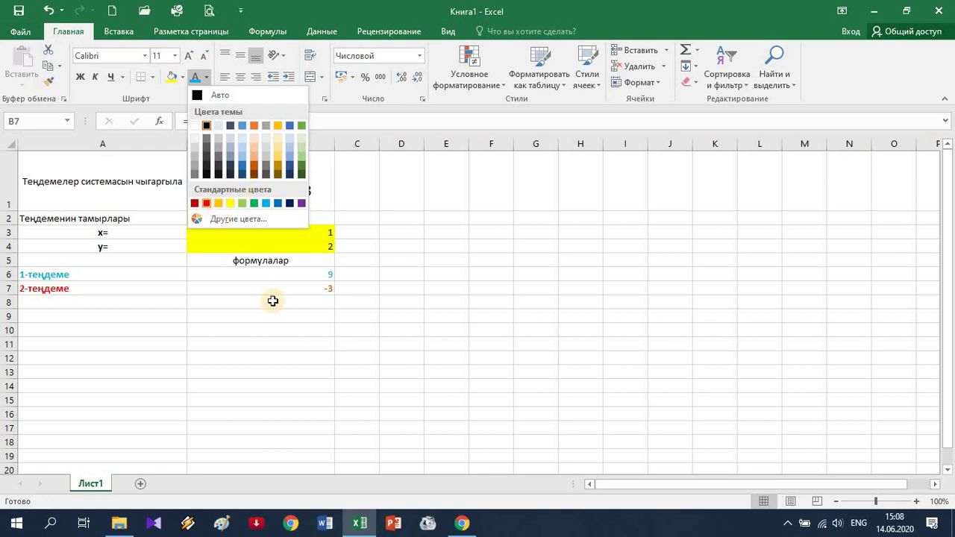
left_click(290, 330)
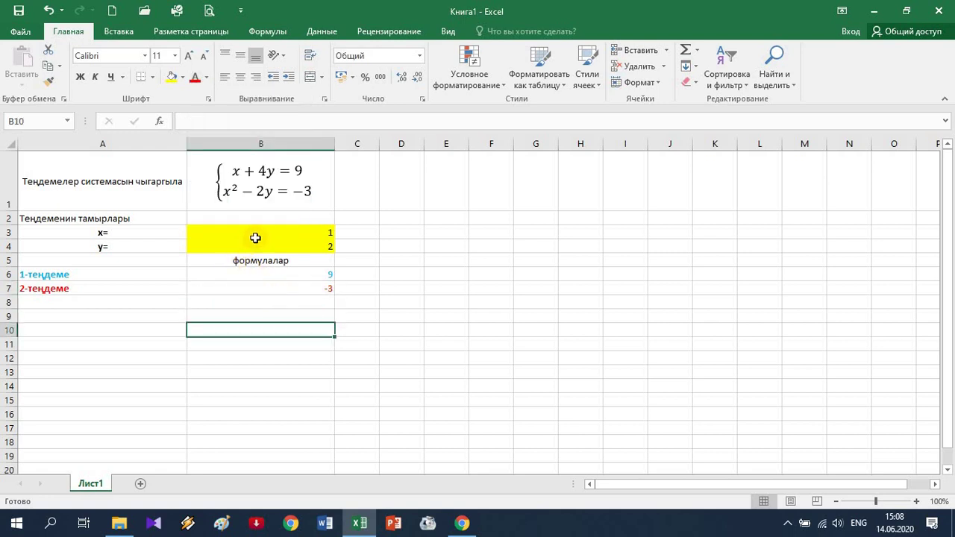